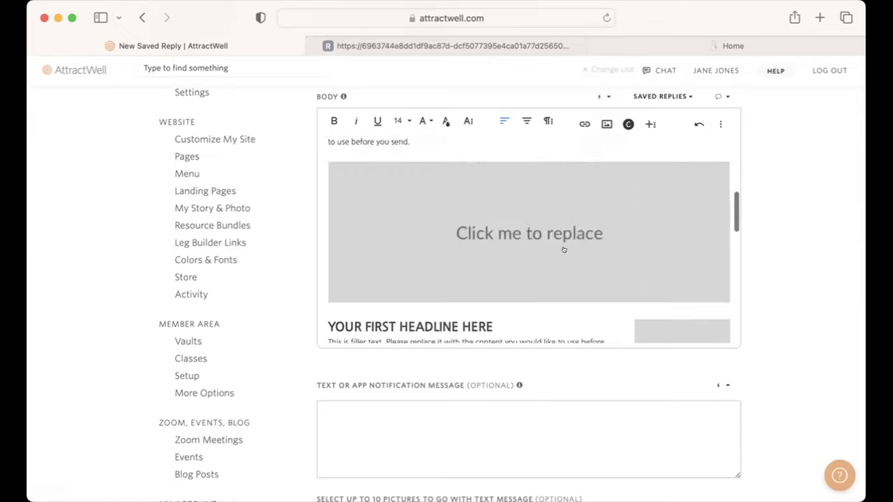
Step: Delete the large placeholder image between the introductory paragraphs and "YOUR FIRST HEADLINE HERE"
{"action": "key", "text": "BackSpace"}
{"action": "scroll", "coordinate": [529, 240], "scroll_direction": "up", "scroll_amount": 3}
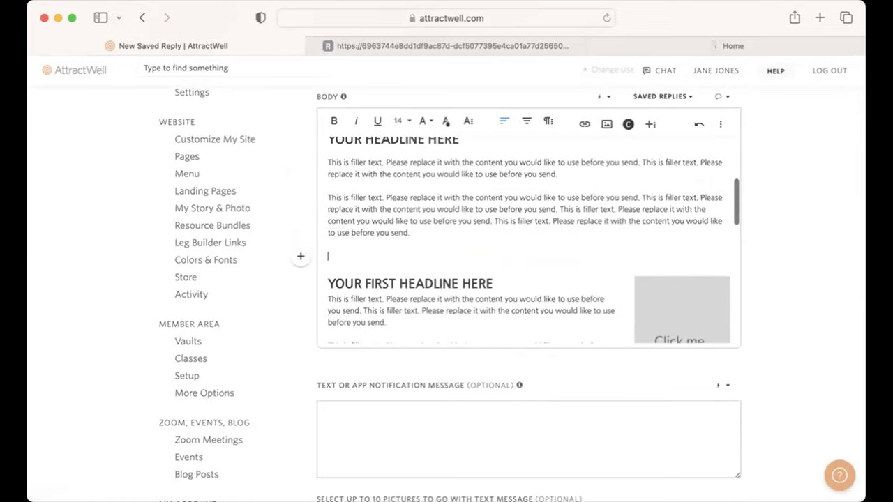
{"action": "scroll", "coordinate": [419, 251], "scroll_direction": "up", "scroll_amount": 3}
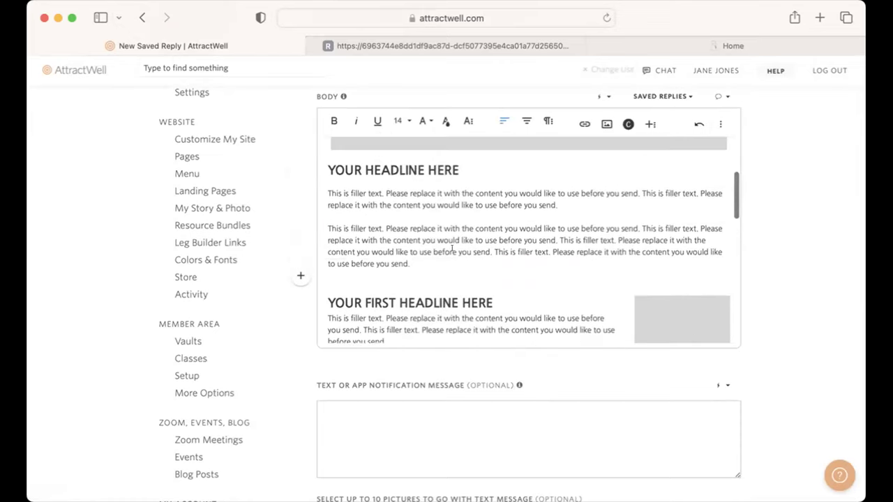
Step: Remove the "READ MORE..." button and its text from the end of the first headline section
{"action": "scroll", "coordinate": [452, 248], "scroll_direction": "down", "scroll_amount": 6}
{"action": "scroll", "coordinate": [452, 248], "scroll_direction": "down", "scroll_amount": 3}
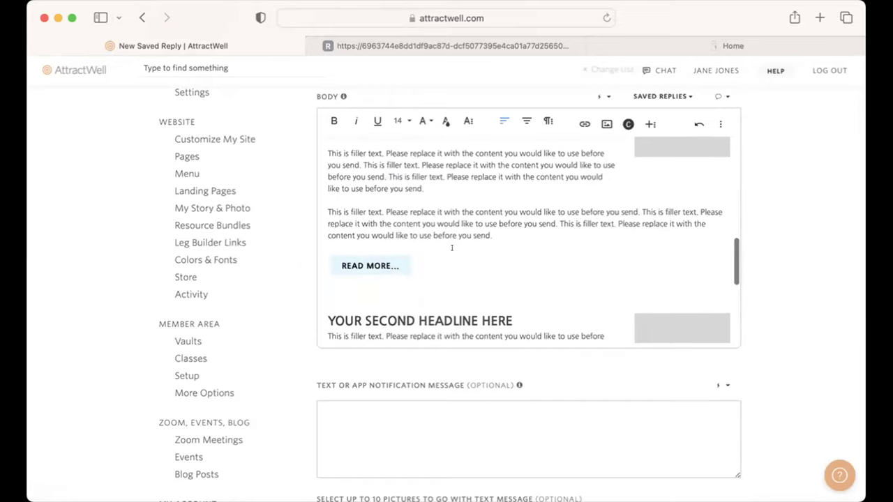
{"action": "left_click", "coordinate": [393, 263]}
{"action": "left_click", "coordinate": [405, 292]}
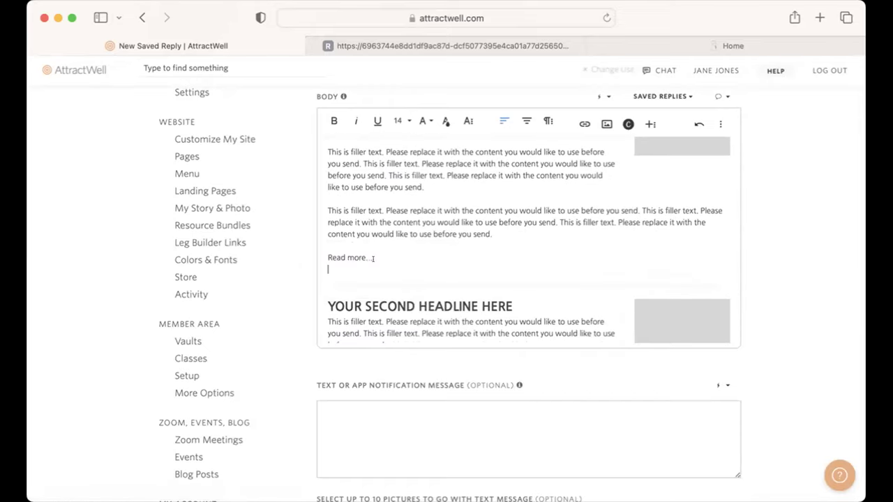
{"action": "left_click_drag", "start_coordinate": [373, 258], "coordinate": [315, 246]}
{"action": "key", "text": "BackSpace"}
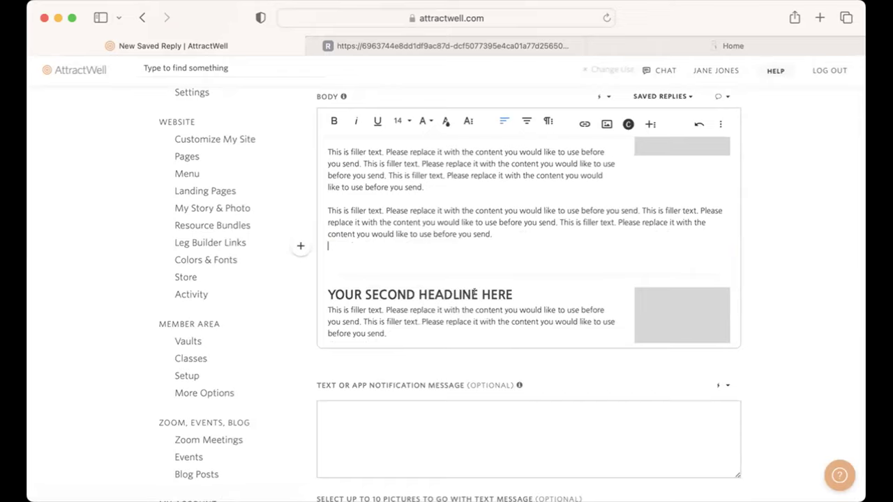
{"action": "key", "text": "super+z"}
{"action": "key", "text": "super+z"}
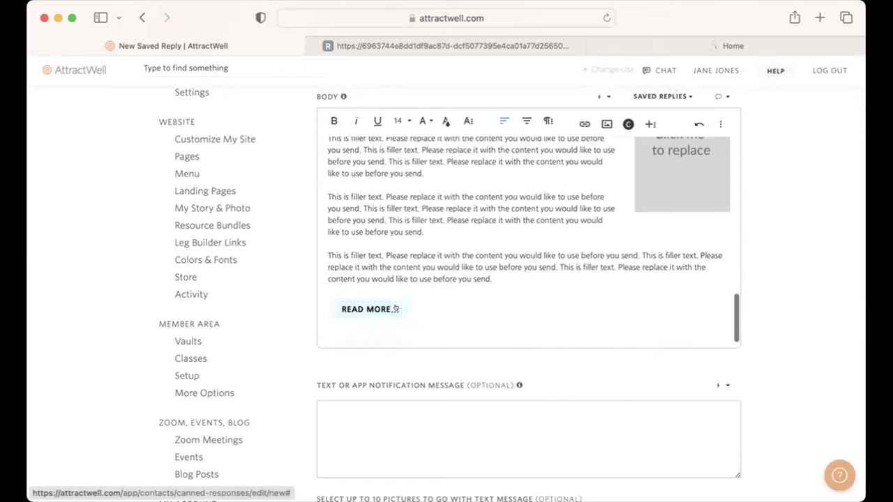
Step: Create the saved reply and reopen "blog post template" from the saved replies list for editing
{"action": "scroll", "coordinate": [395, 310], "scroll_direction": "up", "scroll_amount": 10}
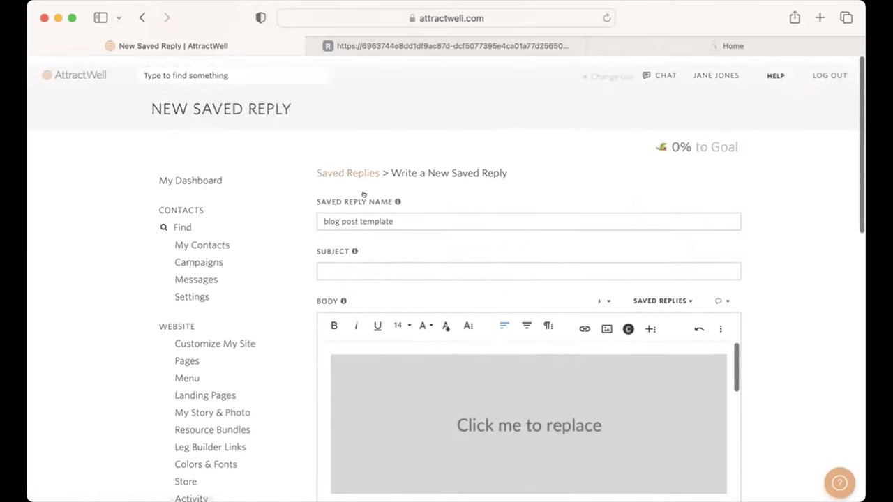
{"action": "scroll", "coordinate": [384, 271], "scroll_direction": "down", "scroll_amount": 1}
{"action": "scroll", "coordinate": [395, 294], "scroll_direction": "down", "scroll_amount": 15}
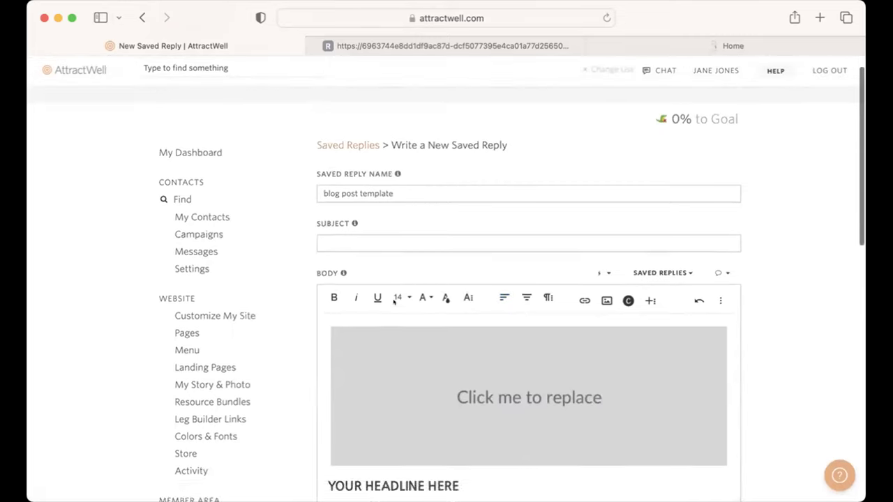
{"action": "left_click", "coordinate": [393, 327]}
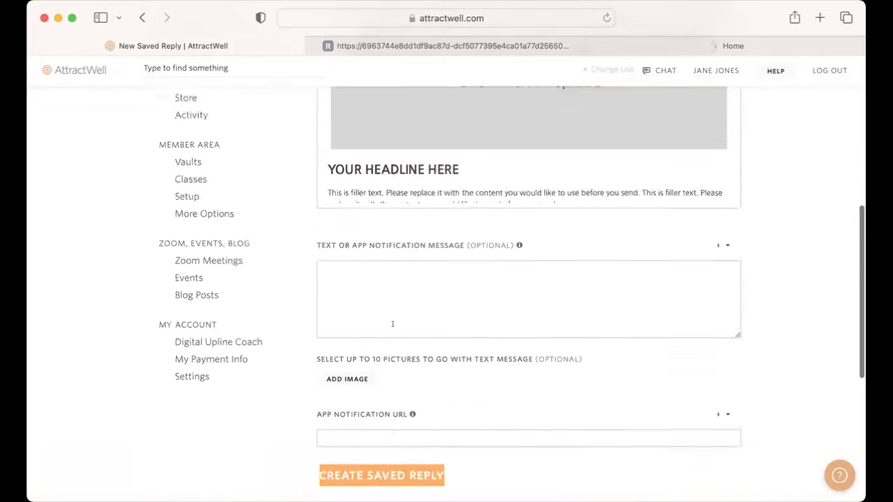
{"action": "scroll", "coordinate": [432, 361], "scroll_direction": "down", "scroll_amount": 4}
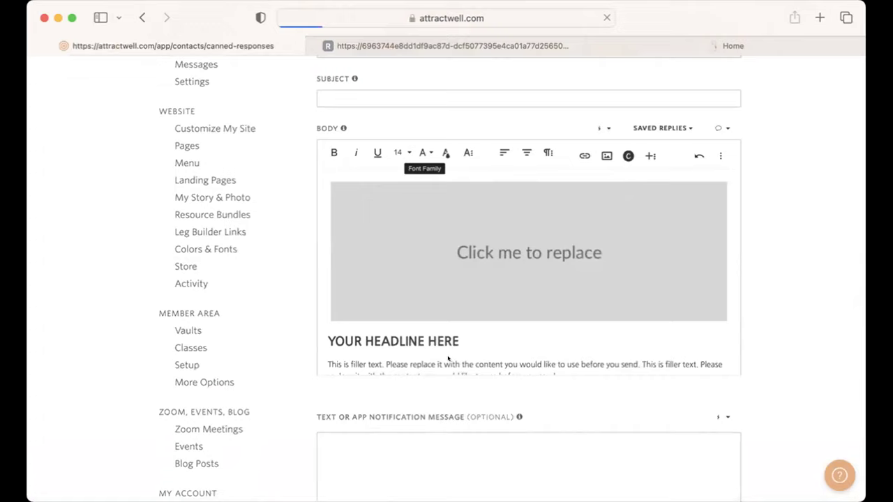
{"action": "scroll", "coordinate": [494, 360], "scroll_direction": "down", "scroll_amount": 2}
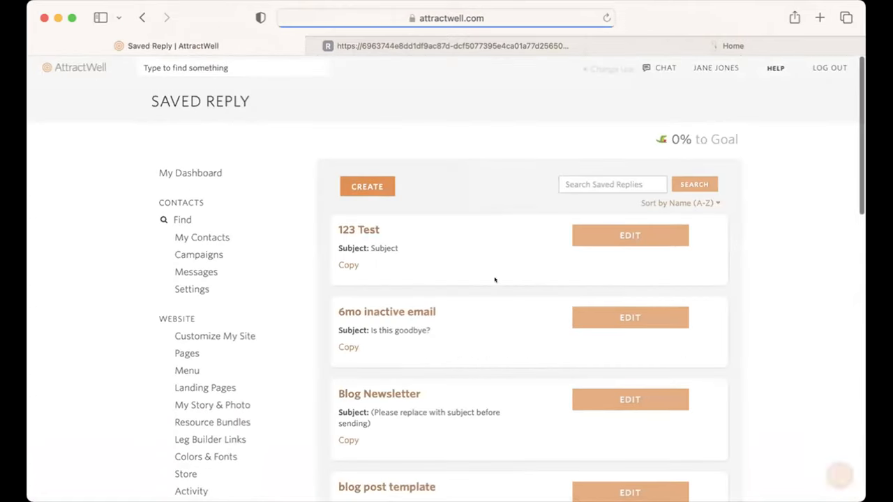
{"action": "scroll", "coordinate": [390, 398], "scroll_direction": "down", "scroll_amount": 2}
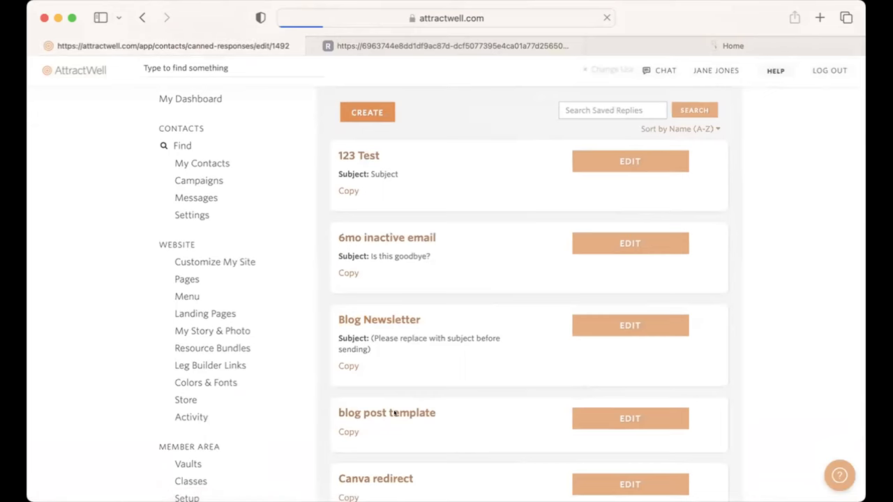
{"action": "scroll", "coordinate": [394, 391], "scroll_direction": "down", "scroll_amount": 2}
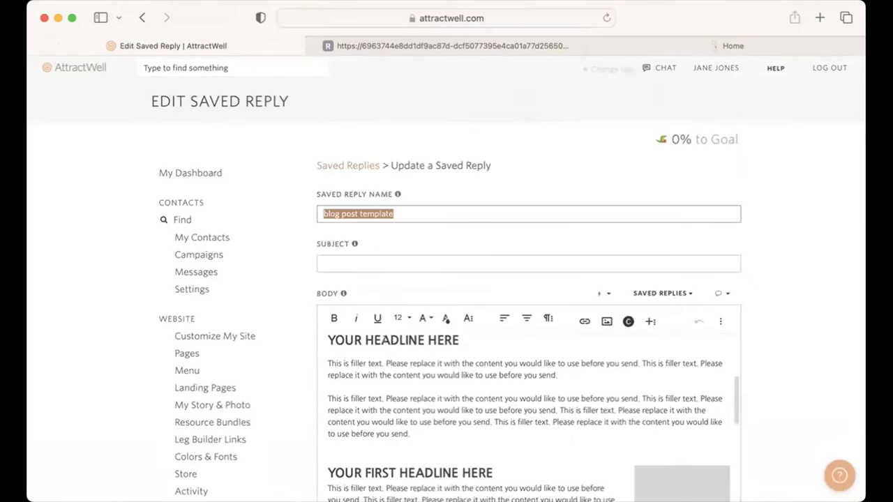
Step: Apply the Heading 1 style to the main title "YOUR HEADLINE HERE" in the body
{"action": "double_click", "coordinate": [384, 341]}
{"action": "left_click", "coordinate": [384, 336]}
{"action": "scroll", "coordinate": [404, 363], "scroll_direction": "up", "scroll_amount": 1}
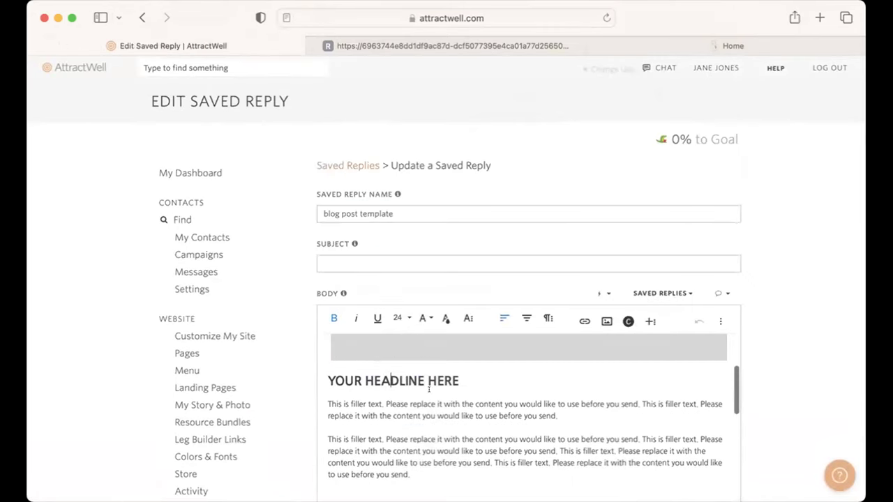
{"action": "triple_click", "coordinate": [428, 377]}
{"action": "left_click", "coordinate": [548, 319]}
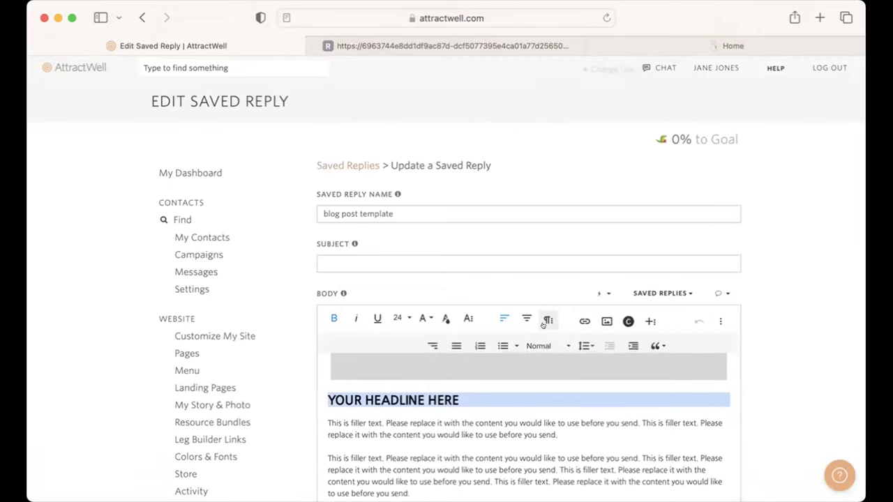
{"action": "left_click", "coordinate": [541, 340]}
{"action": "left_click", "coordinate": [554, 397]}
{"action": "left_click", "coordinate": [425, 423]}
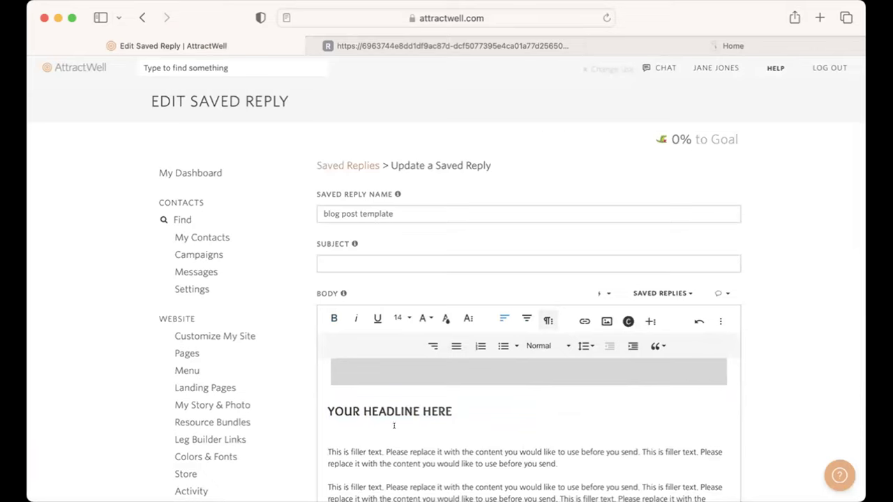
Step: Change the font family of the main title "YOUR HEADLINE HERE"
{"action": "left_click_drag", "start_coordinate": [459, 411], "coordinate": [306, 402]}
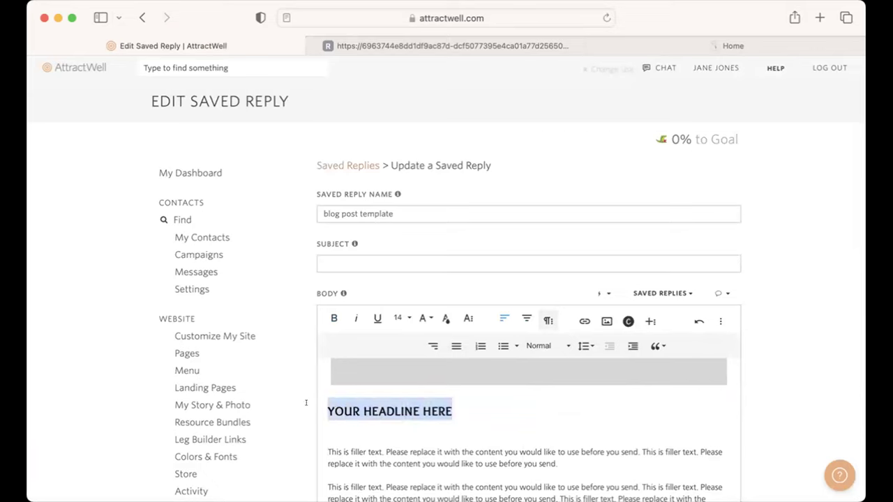
{"action": "left_click", "coordinate": [425, 319]}
{"action": "scroll", "coordinate": [436, 385], "scroll_direction": "down", "scroll_amount": 3}
{"action": "left_click", "coordinate": [441, 382]}
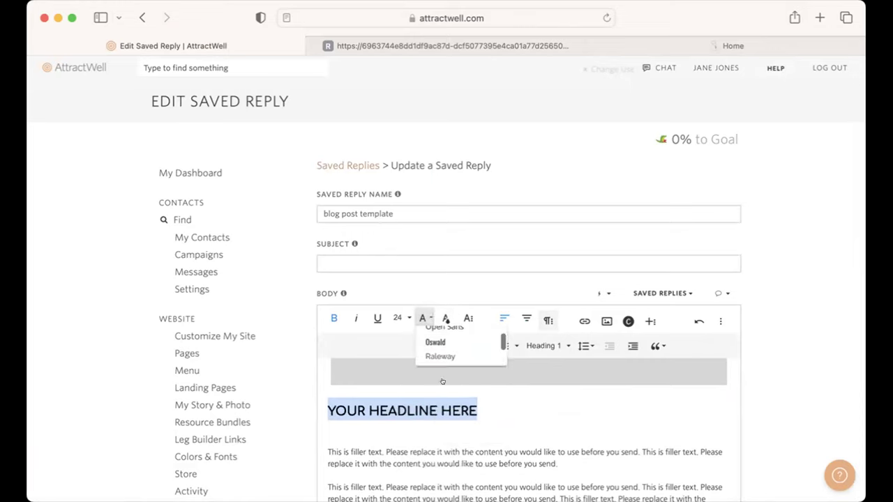
{"action": "left_click", "coordinate": [493, 424]}
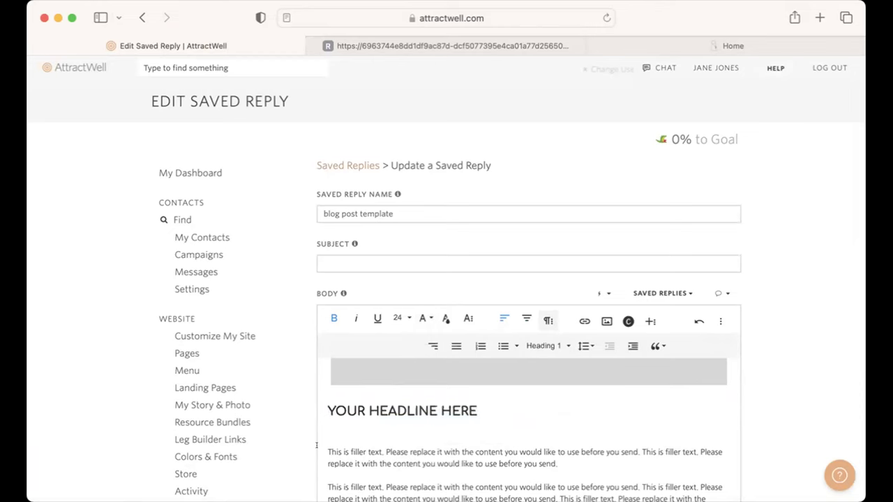
{"action": "key", "text": "BackSpace"}
{"action": "key", "text": "super+z"}
Step: Set the font size of the two filler paragraphs under the main headline to 18
{"action": "scroll", "coordinate": [353, 461], "scroll_direction": "down", "scroll_amount": 5}
{"action": "scroll", "coordinate": [381, 393], "scroll_direction": "up", "scroll_amount": 1}
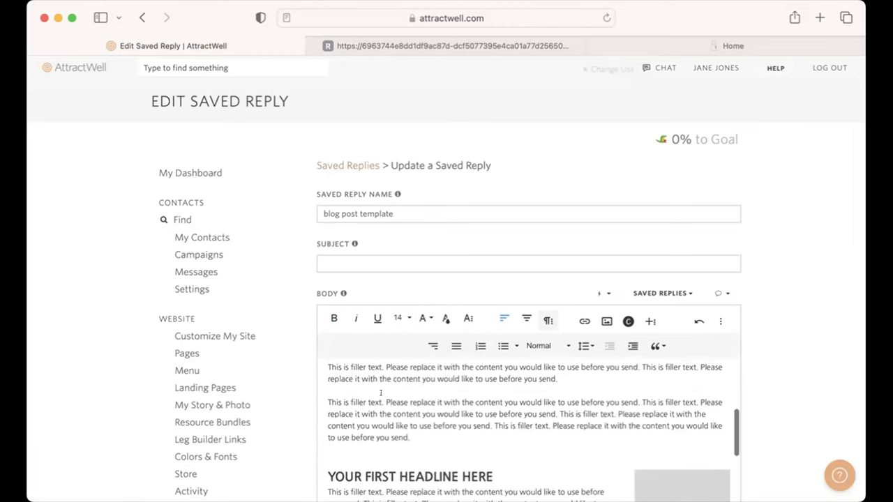
{"action": "scroll", "coordinate": [407, 434], "scroll_direction": "up", "scroll_amount": 1}
{"action": "left_click_drag", "start_coordinate": [413, 480], "coordinate": [325, 394]}
{"action": "left_click", "coordinate": [399, 318]}
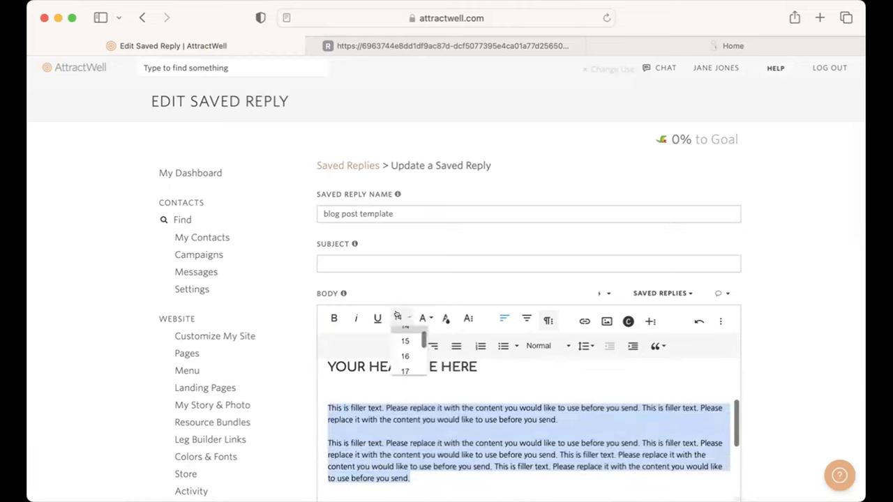
{"action": "left_click", "coordinate": [410, 385]}
{"action": "scroll", "coordinate": [418, 391], "scroll_direction": "down", "scroll_amount": 4}
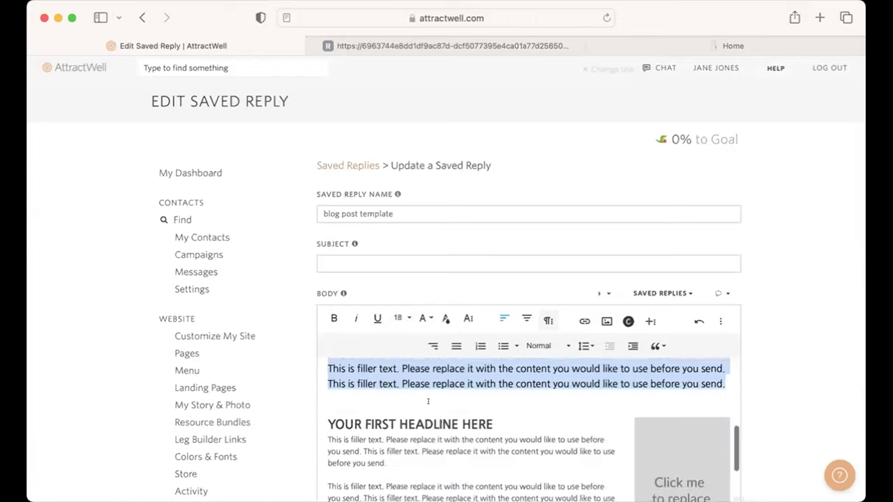
Step: Apply Heading 1 to "YOUR FIRST HEADLINE HERE" and change its font to match the main headline
{"action": "scroll", "coordinate": [414, 373], "scroll_direction": "up", "scroll_amount": 3}
{"action": "scroll", "coordinate": [414, 373], "scroll_direction": "down", "scroll_amount": 2}
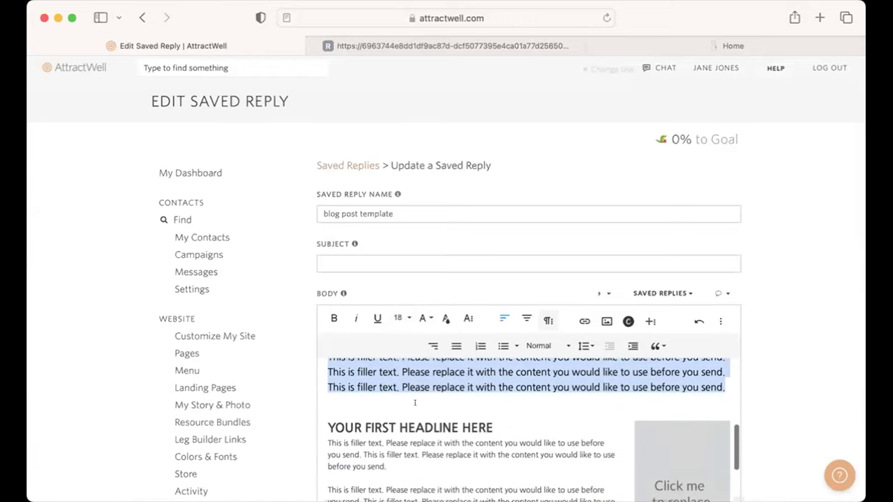
{"action": "left_click_drag", "start_coordinate": [328, 413], "coordinate": [503, 425]}
{"action": "scroll", "coordinate": [428, 468], "scroll_direction": "down", "scroll_amount": 3}
{"action": "scroll", "coordinate": [418, 451], "scroll_direction": "up", "scroll_amount": 2}
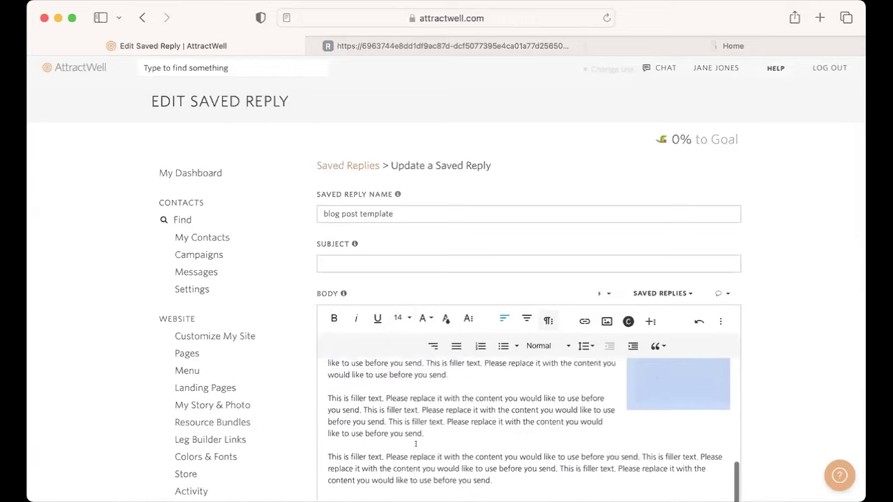
{"action": "left_click", "coordinate": [415, 444]}
{"action": "left_click_drag", "start_coordinate": [319, 404], "coordinate": [482, 393]}
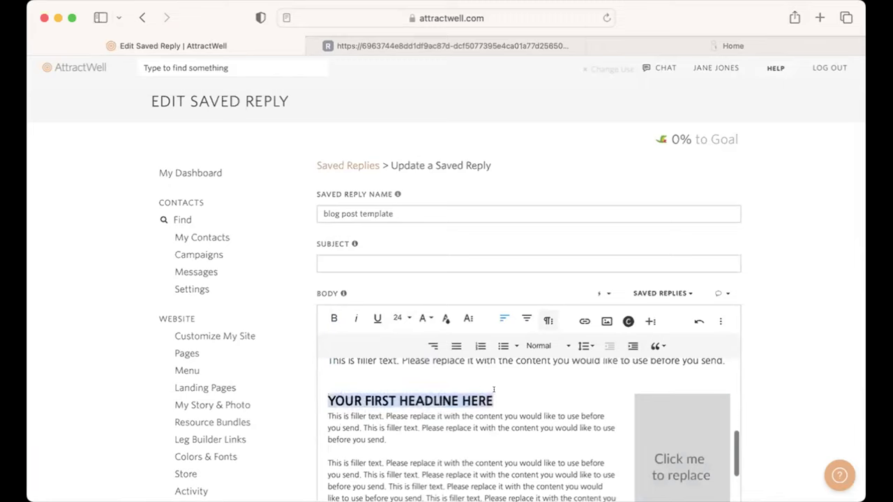
{"action": "left_click", "coordinate": [544, 346]}
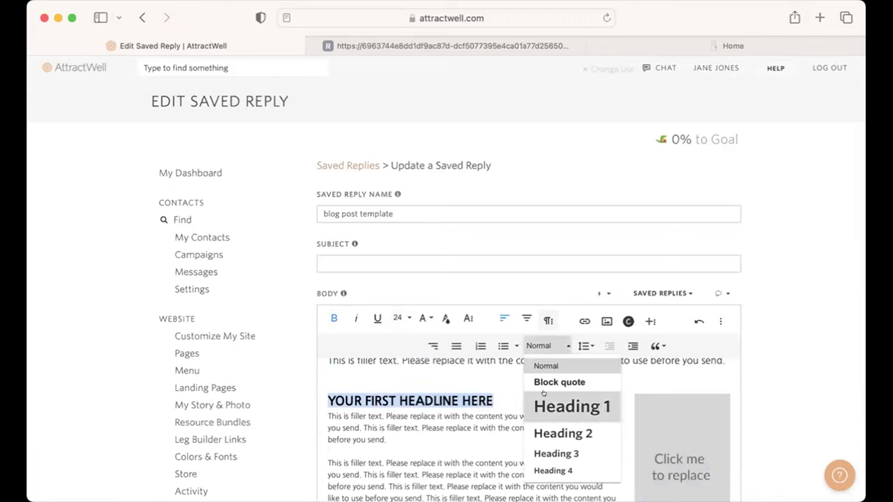
{"action": "left_click", "coordinate": [558, 407]}
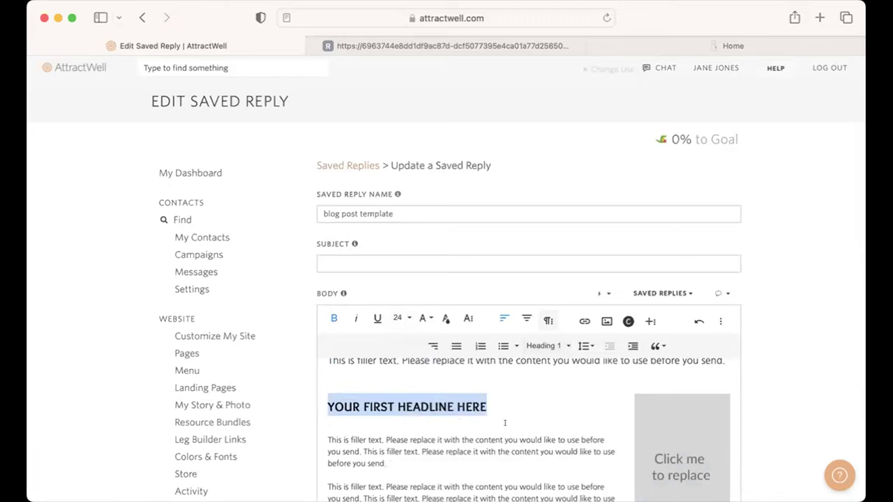
{"action": "left_click", "coordinate": [428, 318]}
{"action": "left_click", "coordinate": [442, 441]}
Step: Set the font size of all filler paragraphs in the first headline section to 18
{"action": "scroll", "coordinate": [447, 432], "scroll_direction": "down", "scroll_amount": 3}
{"action": "scroll", "coordinate": [447, 433], "scroll_direction": "up", "scroll_amount": 3}
{"action": "left_click", "coordinate": [319, 402]}
{"action": "left_click_drag", "start_coordinate": [319, 403], "coordinate": [559, 489]}
{"action": "left_click_drag", "start_coordinate": [649, 284], "coordinate": [628, 313]}
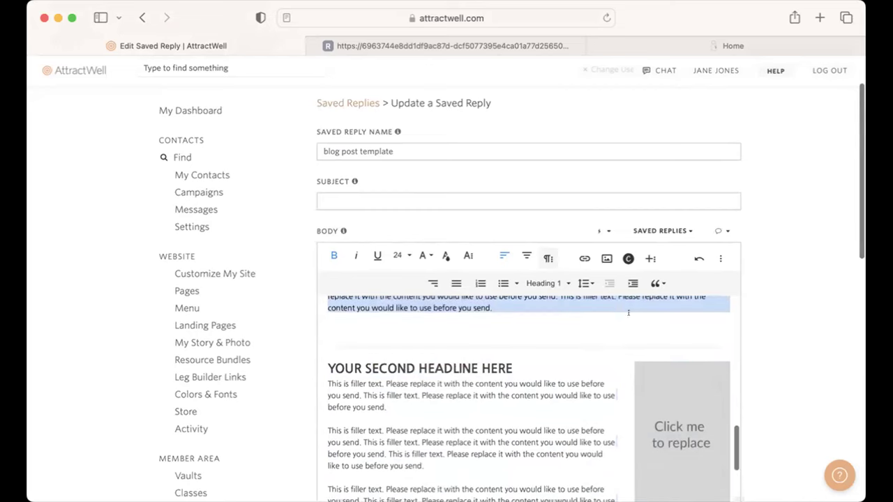
{"action": "left_click", "coordinate": [402, 256]}
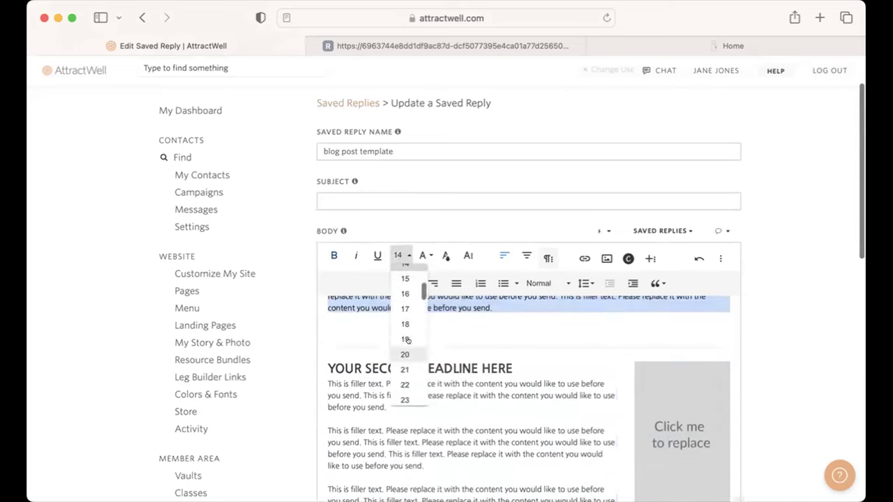
{"action": "left_click", "coordinate": [405, 319]}
{"action": "scroll", "coordinate": [408, 424], "scroll_direction": "down", "scroll_amount": 1}
{"action": "scroll", "coordinate": [408, 424], "scroll_direction": "up", "scroll_amount": 8}
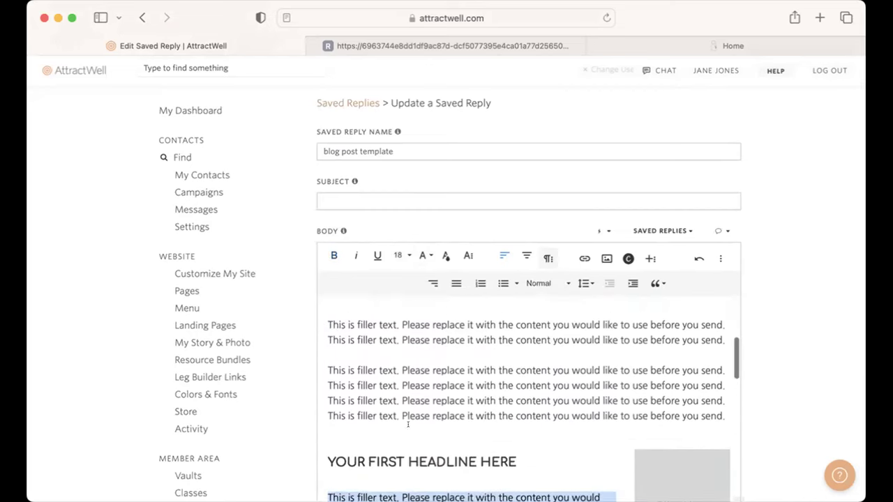
{"action": "scroll", "coordinate": [408, 424], "scroll_direction": "down", "scroll_amount": 4}
{"action": "key", "text": "super+z"}
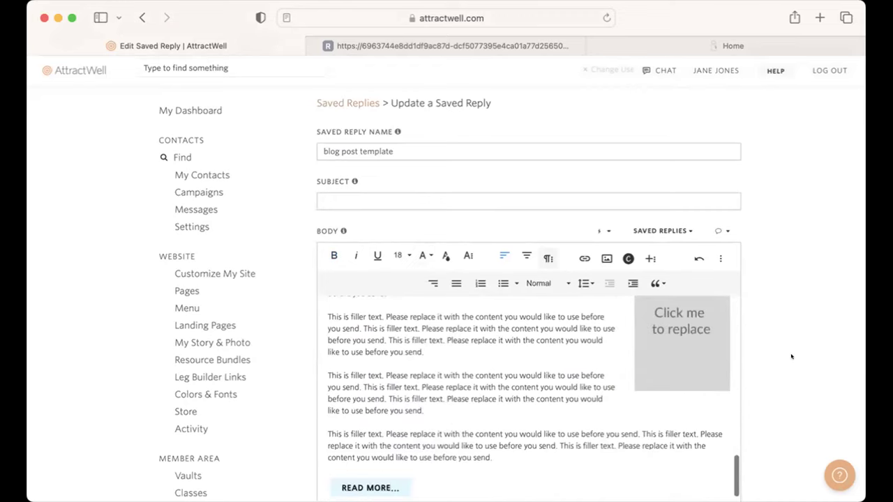
Step: Save the changes to the "blog post template" saved reply
{"action": "scroll", "coordinate": [792, 356], "scroll_direction": "down", "scroll_amount": 10}
{"action": "left_click", "coordinate": [368, 161]}
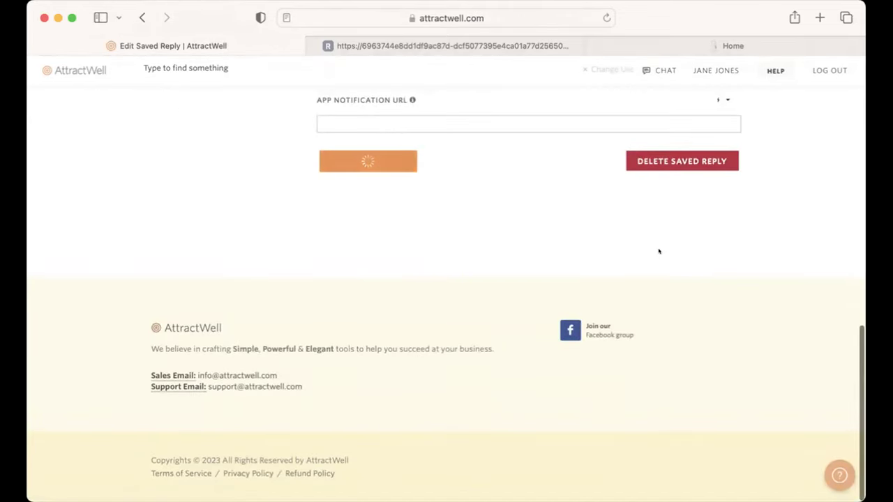
{"action": "key", "text": "super+a"}
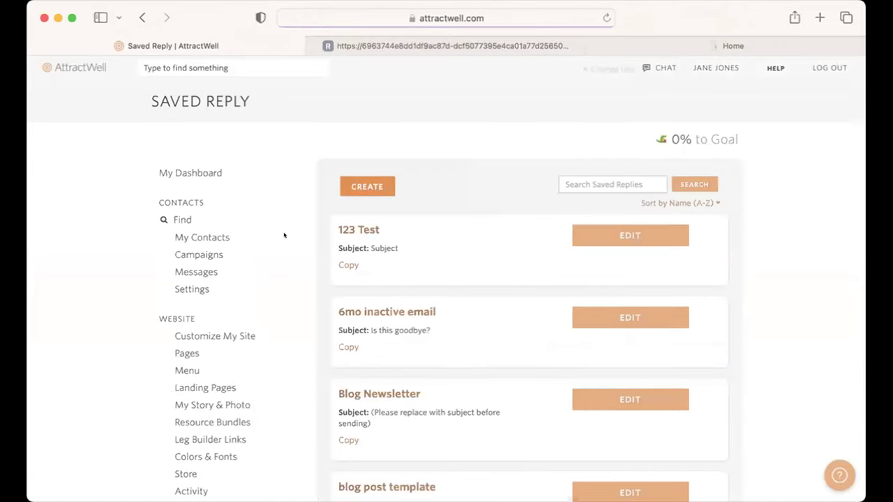
Step: Go to the site's blog posts and start writing a new post
{"action": "scroll", "coordinate": [207, 359], "scroll_direction": "down", "scroll_amount": 8}
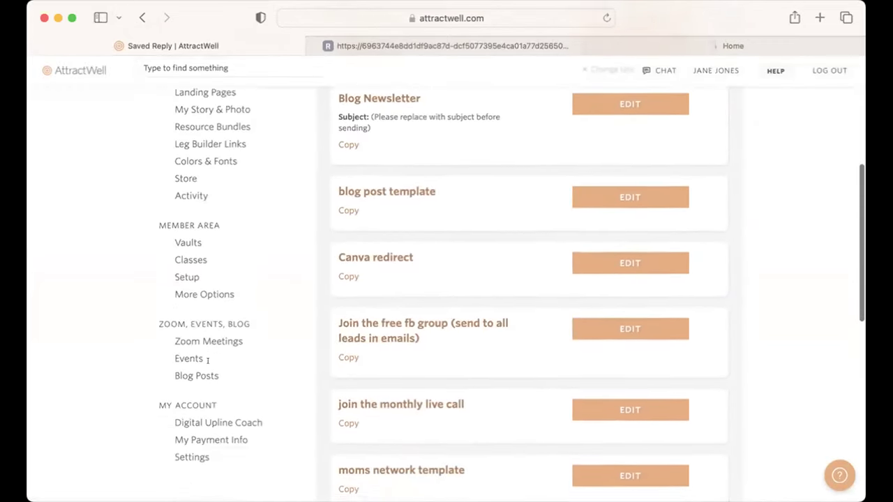
{"action": "scroll", "coordinate": [207, 359], "scroll_direction": "down", "scroll_amount": 2}
{"action": "left_click", "coordinate": [183, 320]}
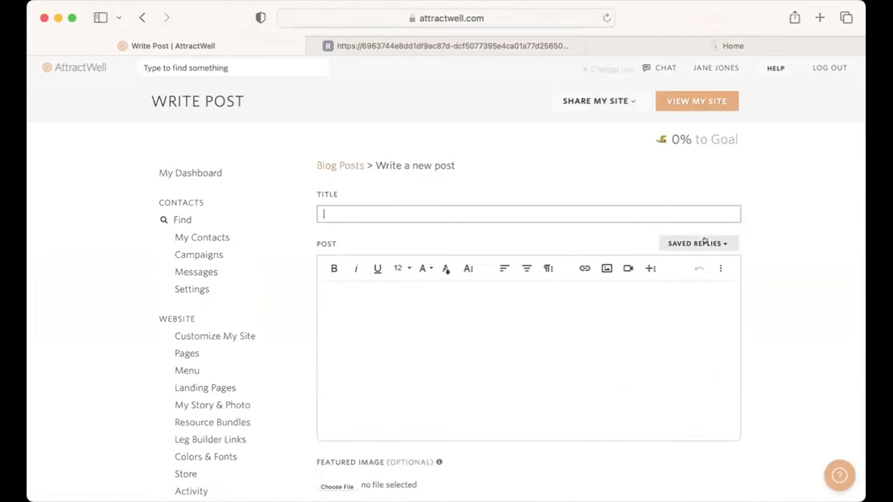
Step: Insert the "blog post template" saved reply into the body of the new blog post
{"action": "left_click", "coordinate": [698, 241]}
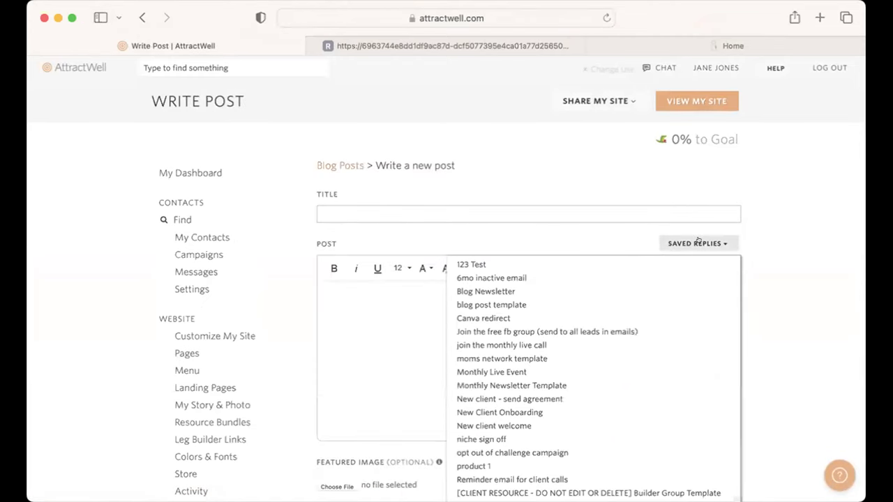
{"action": "left_click", "coordinate": [585, 304]}
{"action": "scroll", "coordinate": [642, 382], "scroll_direction": "up", "scroll_amount": 10}
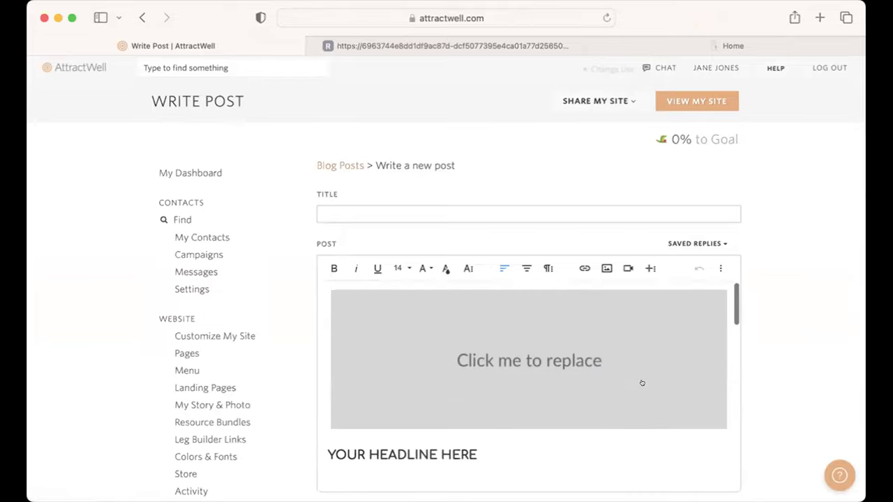
Step: Examine the inserted template's placeholder images, headlines and filler text, and reveal the additional text formatting options
{"action": "left_click", "coordinate": [643, 392]}
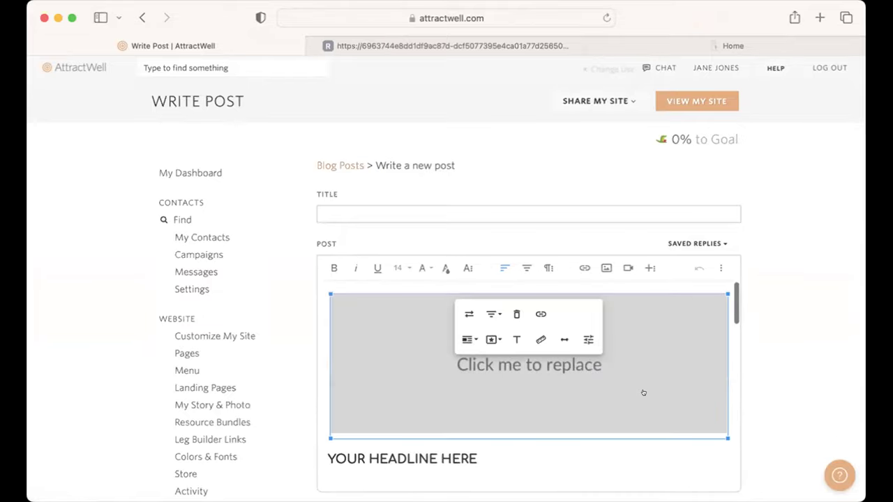
{"action": "scroll", "coordinate": [642, 393], "scroll_direction": "down", "scroll_amount": 4}
{"action": "left_click", "coordinate": [316, 359]}
{"action": "left_click", "coordinate": [317, 323]}
{"action": "left_click_drag", "start_coordinate": [316, 324], "coordinate": [746, 415]}
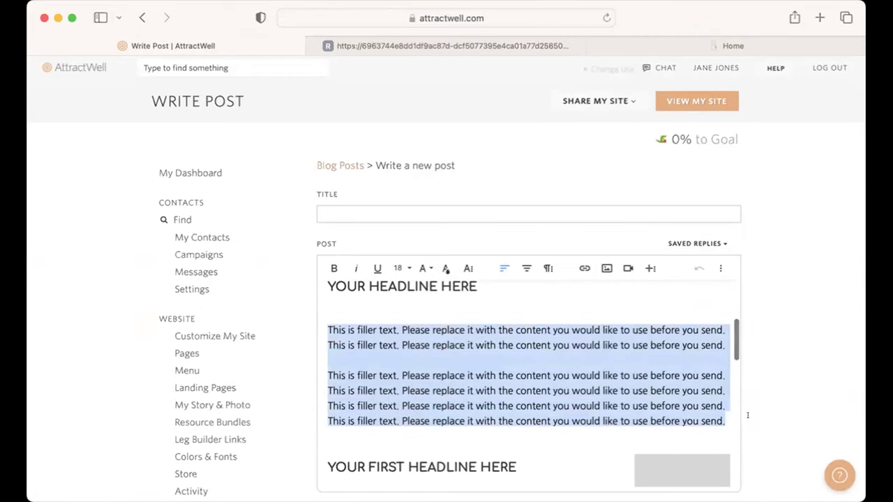
{"action": "scroll", "coordinate": [548, 432], "scroll_direction": "down", "scroll_amount": 3}
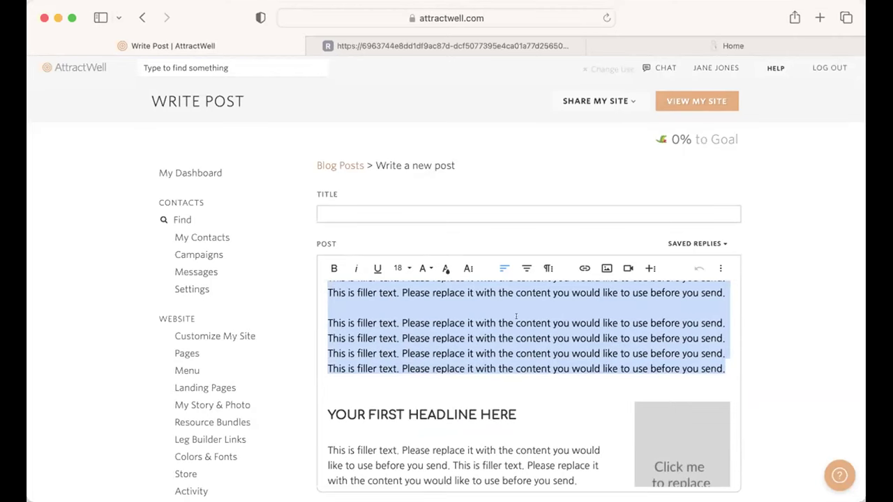
{"action": "scroll", "coordinate": [516, 316], "scroll_direction": "up", "scroll_amount": 2}
{"action": "left_click", "coordinate": [468, 268]}
{"action": "left_click", "coordinate": [524, 292]}
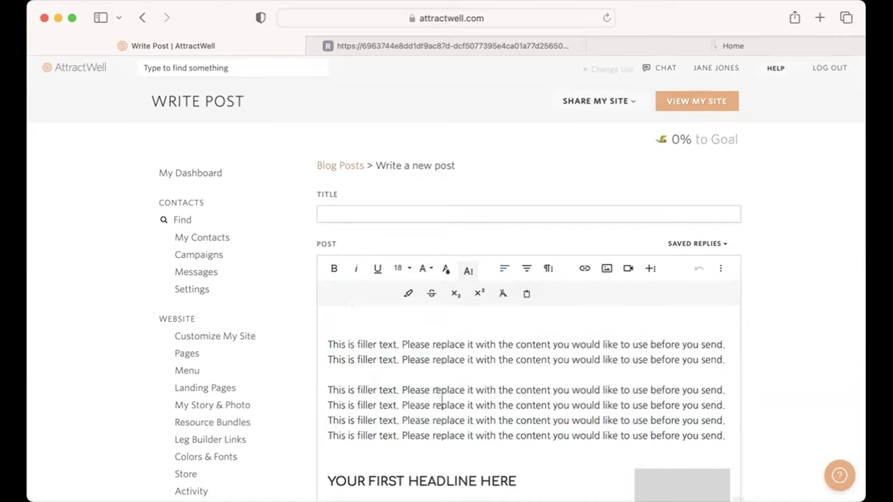
{"action": "scroll", "coordinate": [699, 359], "scroll_direction": "down", "scroll_amount": 4}
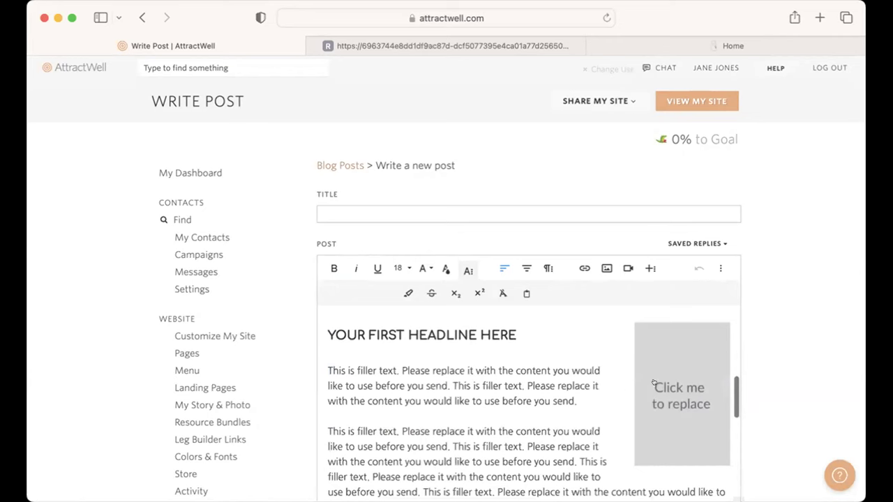
{"action": "scroll", "coordinate": [582, 415], "scroll_direction": "down", "scroll_amount": 5}
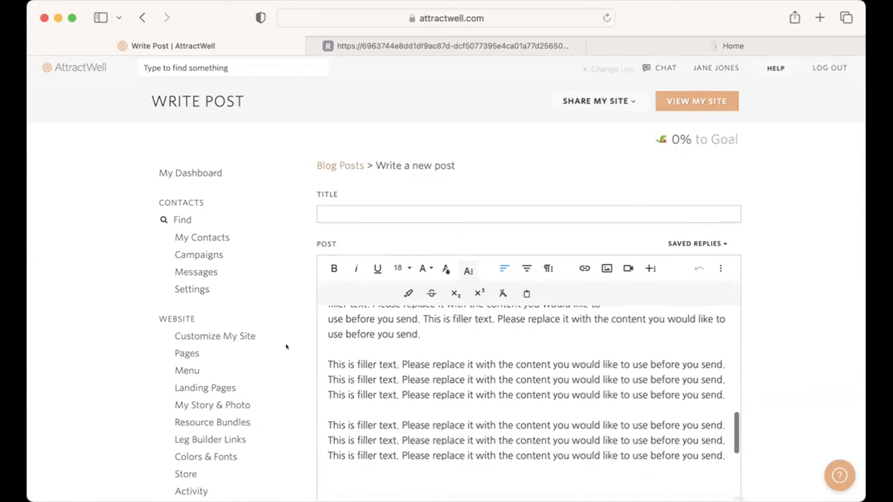
{"action": "scroll", "coordinate": [436, 324], "scroll_direction": "up", "scroll_amount": 10}
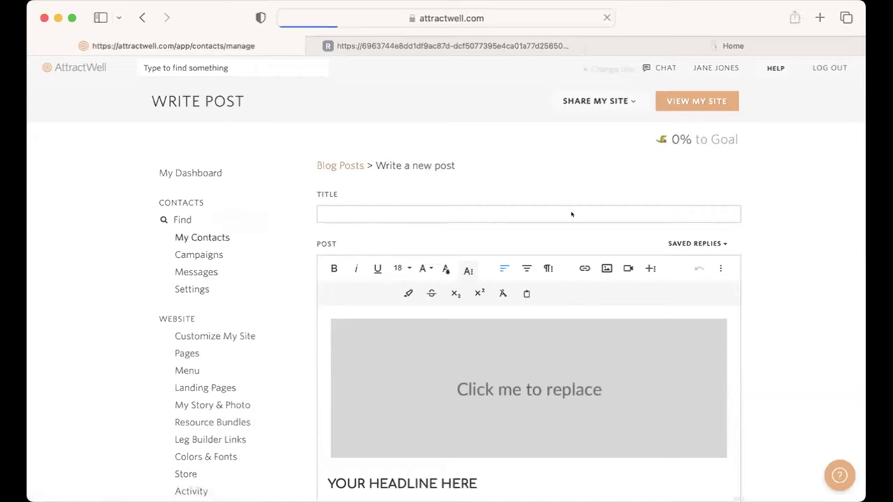
Step: Start an email to all contacts, insert the "blog post template" saved reply and review the message down to the signature
{"action": "left_click", "coordinate": [531, 170]}
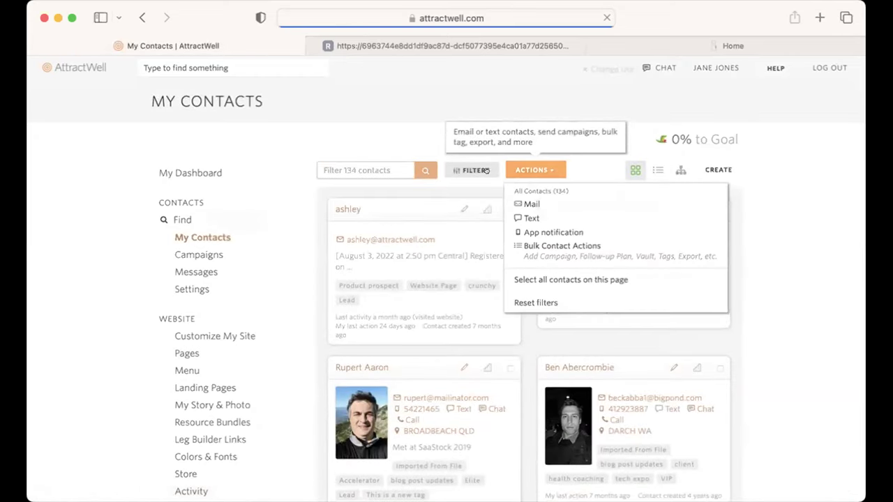
{"action": "left_click", "coordinate": [482, 170]}
{"action": "left_click", "coordinate": [569, 91]}
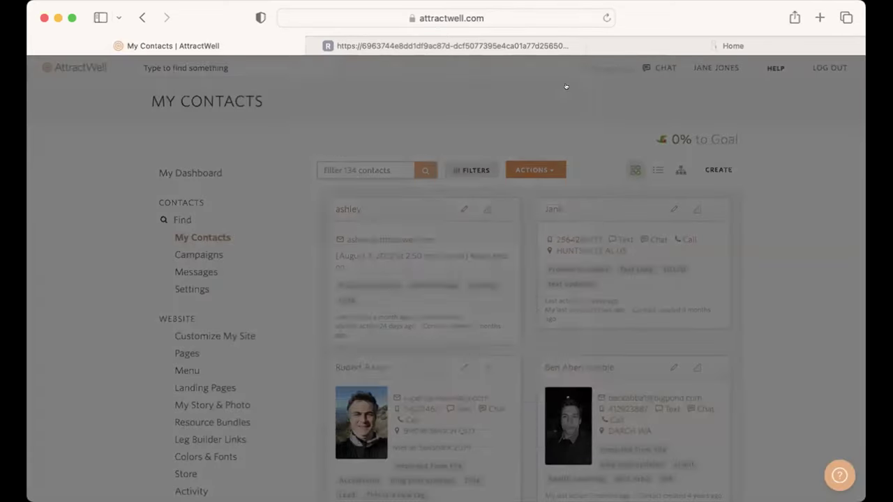
{"action": "left_click", "coordinate": [542, 164]}
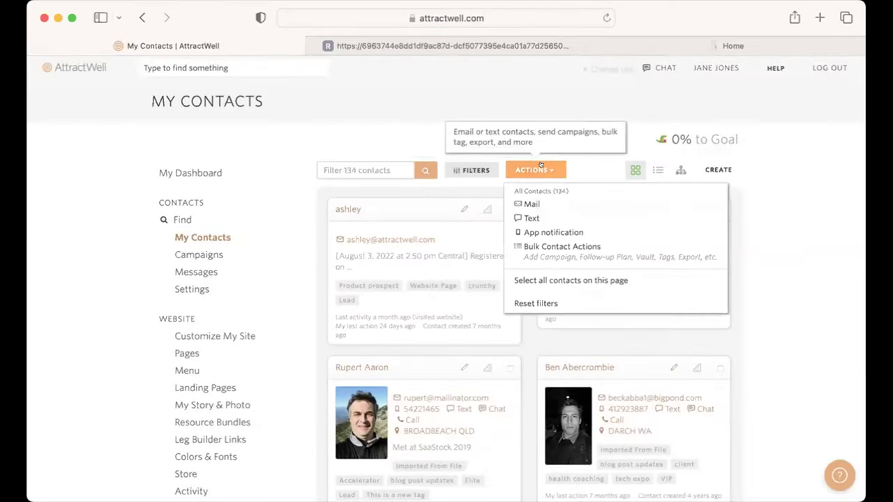
{"action": "left_click", "coordinate": [528, 203]}
{"action": "left_click", "coordinate": [524, 93]}
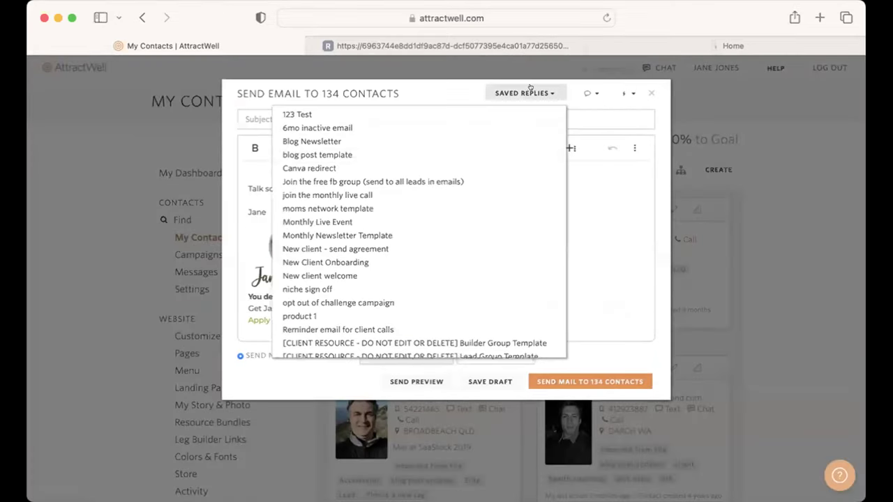
{"action": "left_click", "coordinate": [312, 153]}
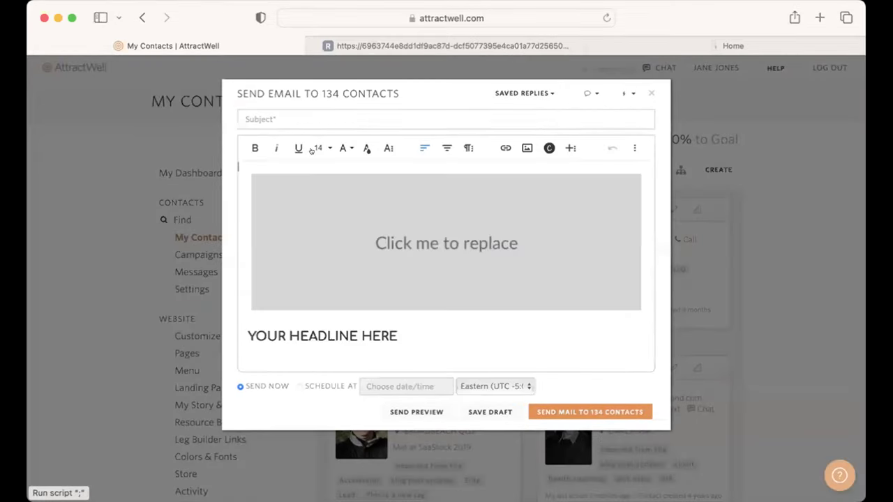
{"action": "scroll", "coordinate": [398, 285], "scroll_direction": "down", "scroll_amount": 15}
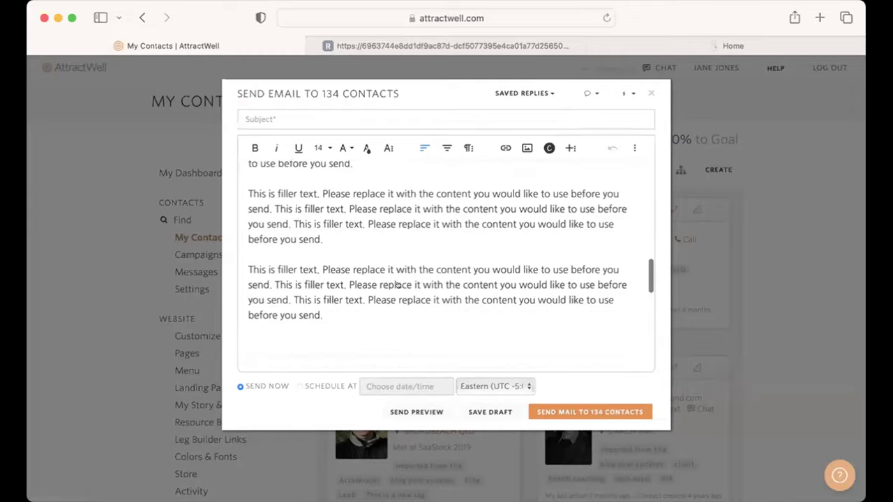
{"action": "scroll", "coordinate": [397, 286], "scroll_direction": "down", "scroll_amount": 10}
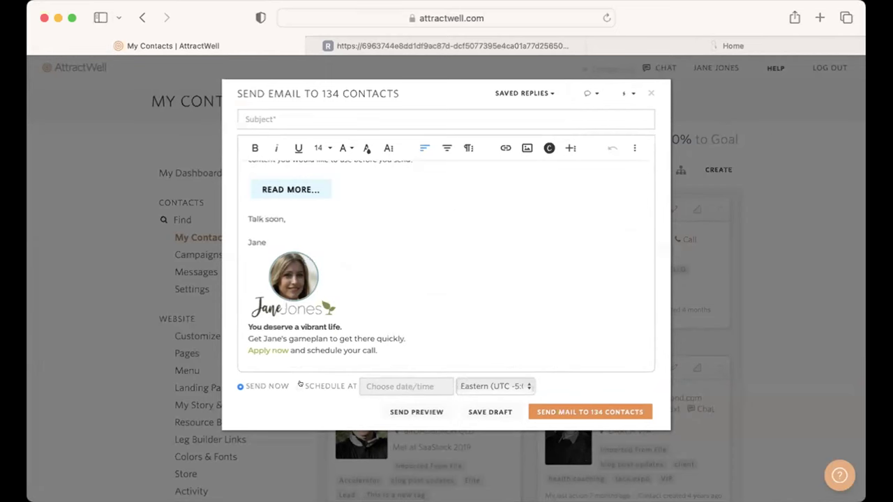
Step: Look at the Time-Saving Design Hacks slide, return to the email and discard it unsent
{"action": "left_click", "coordinate": [493, 46]}
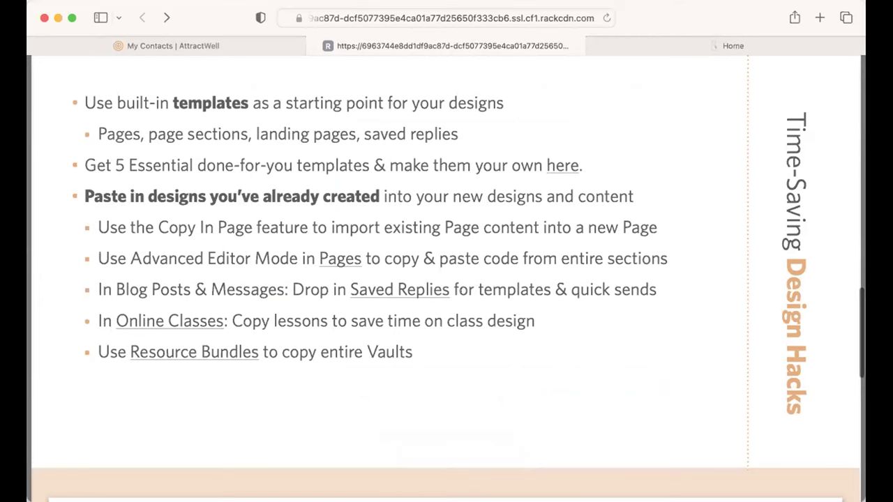
{"action": "left_click", "coordinate": [220, 47]}
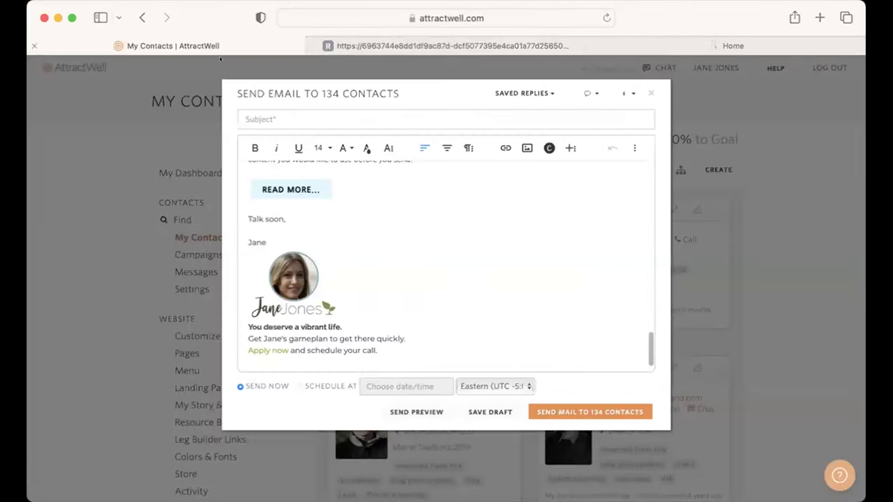
{"action": "left_click", "coordinate": [217, 322]}
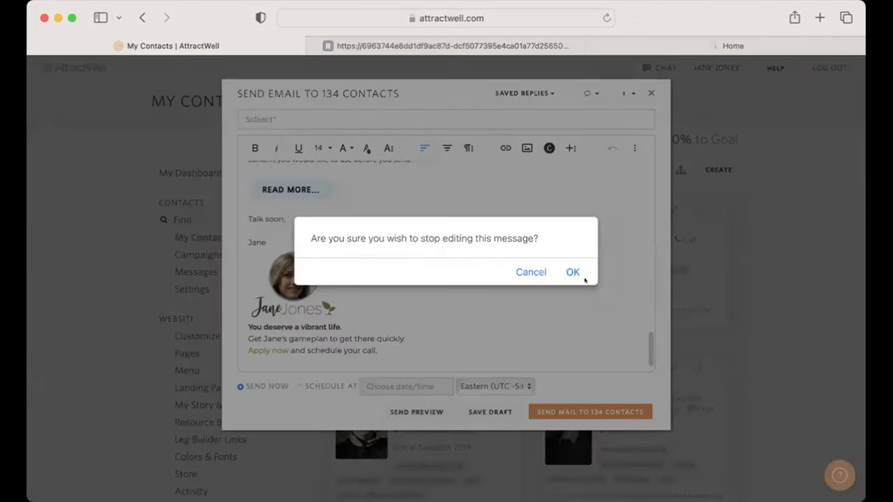
{"action": "left_click", "coordinate": [583, 278]}
Step: Open the setup of the "Foundations of E-Commerce" online class and try to copy its "Welcome & Expectations" lesson
{"action": "scroll", "coordinate": [242, 389], "scroll_direction": "down", "scroll_amount": 5}
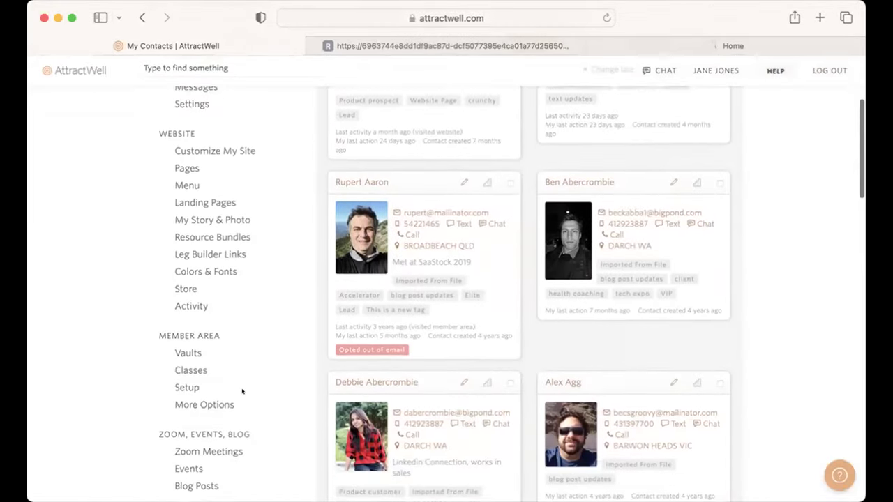
{"action": "scroll", "coordinate": [242, 391], "scroll_direction": "down", "scroll_amount": 3}
{"action": "left_click", "coordinate": [179, 288]}
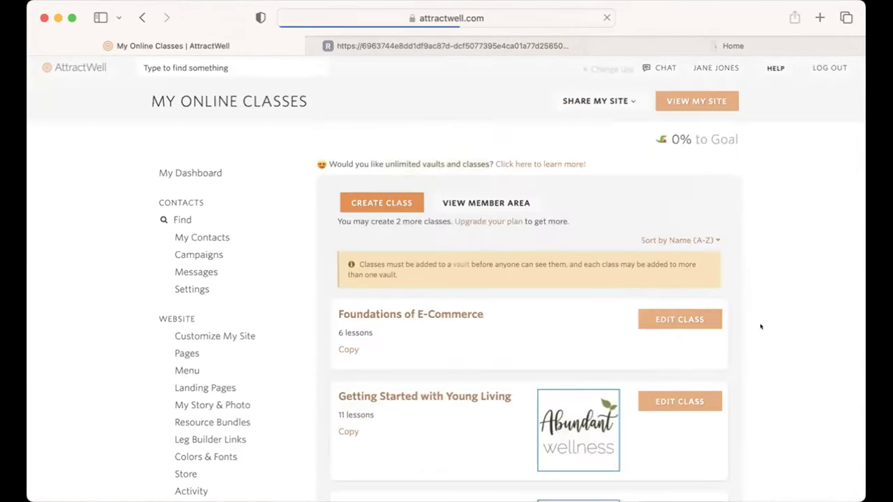
{"action": "scroll", "coordinate": [560, 381], "scroll_direction": "down", "scroll_amount": 5}
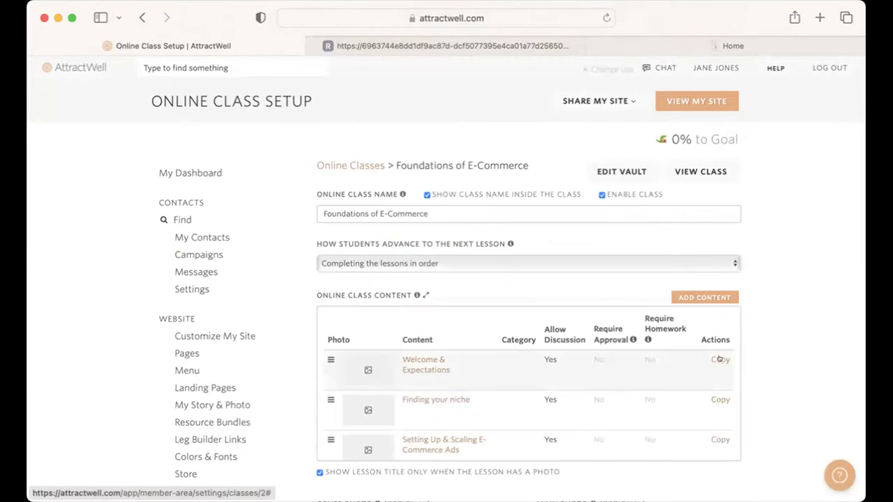
{"action": "left_click", "coordinate": [720, 359]}
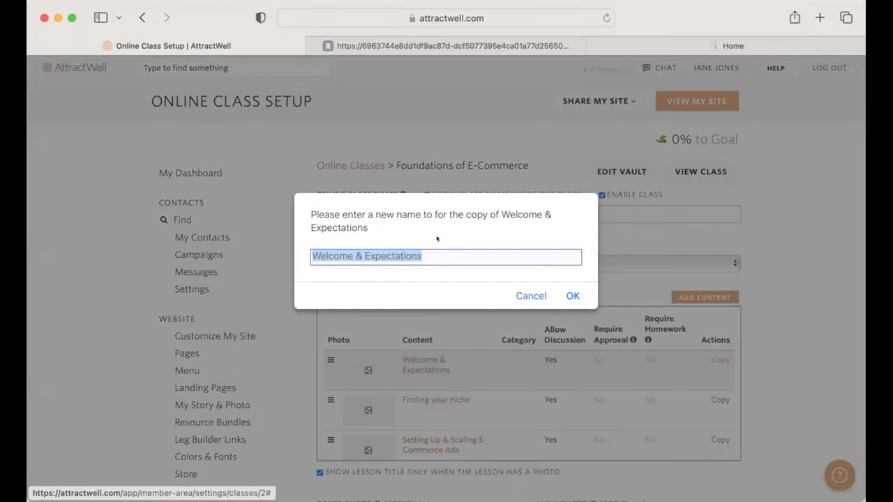
{"action": "left_click", "coordinate": [530, 296]}
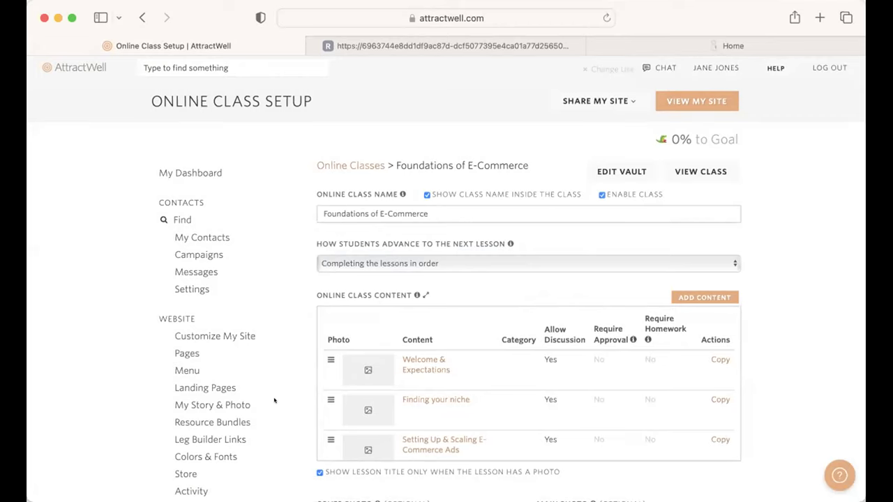
Step: Return to the list of online classes and open the overview of the member area vaults
{"action": "scroll", "coordinate": [584, 326], "scroll_direction": "down", "scroll_amount": 3}
{"action": "scroll", "coordinate": [575, 327], "scroll_direction": "left", "scroll_amount": 5}
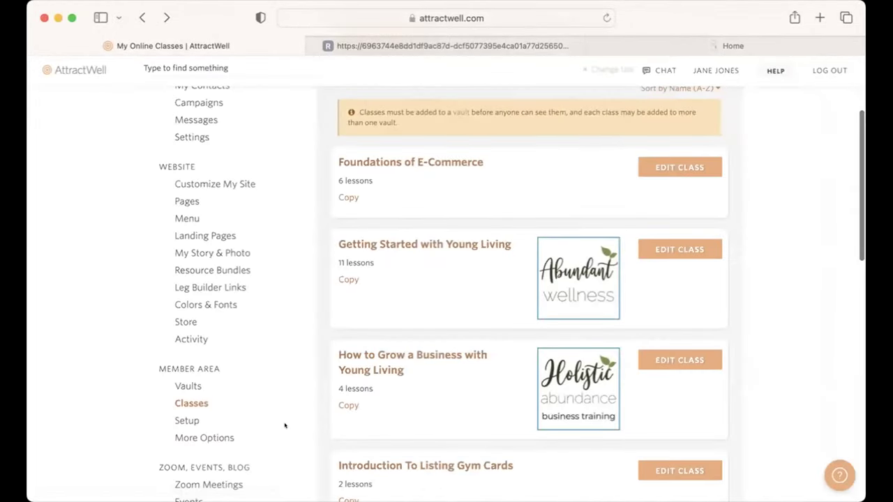
{"action": "scroll", "coordinate": [285, 425], "scroll_direction": "down", "scroll_amount": 2}
{"action": "left_click", "coordinate": [187, 331]}
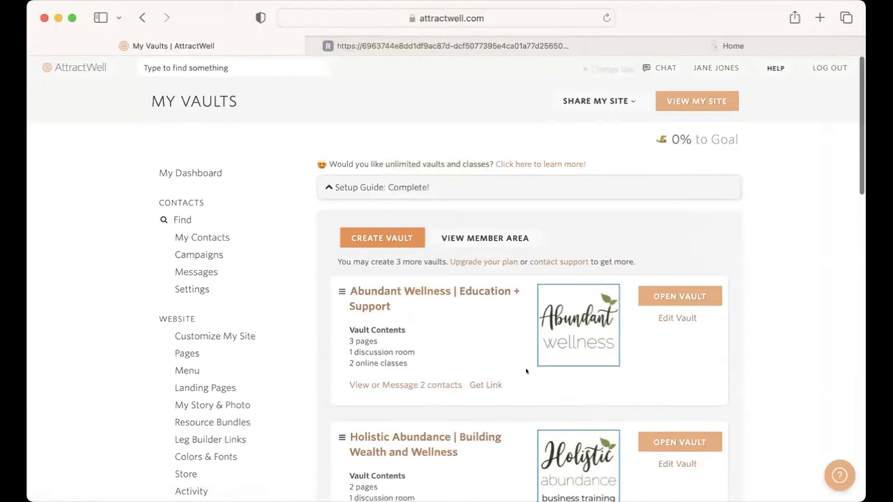
Step: Start a new resource sharing bundle and name it "client vault"
{"action": "left_click", "coordinate": [205, 419]}
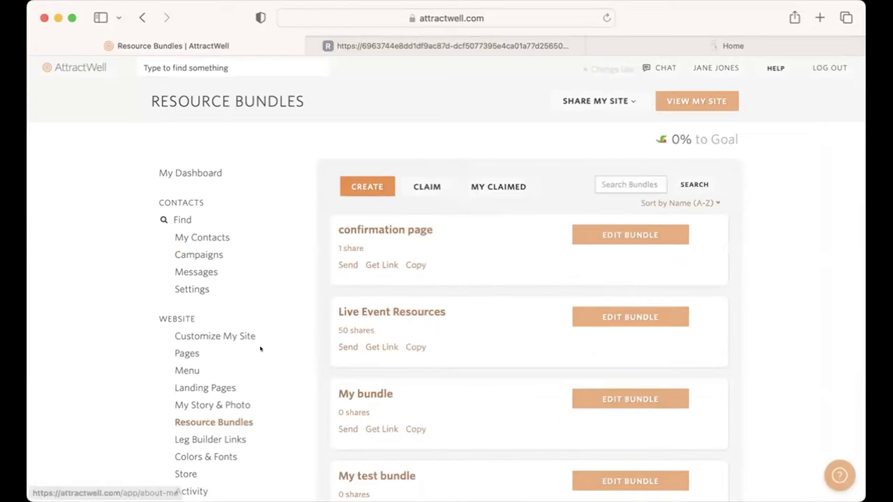
{"action": "left_click", "coordinate": [368, 186]}
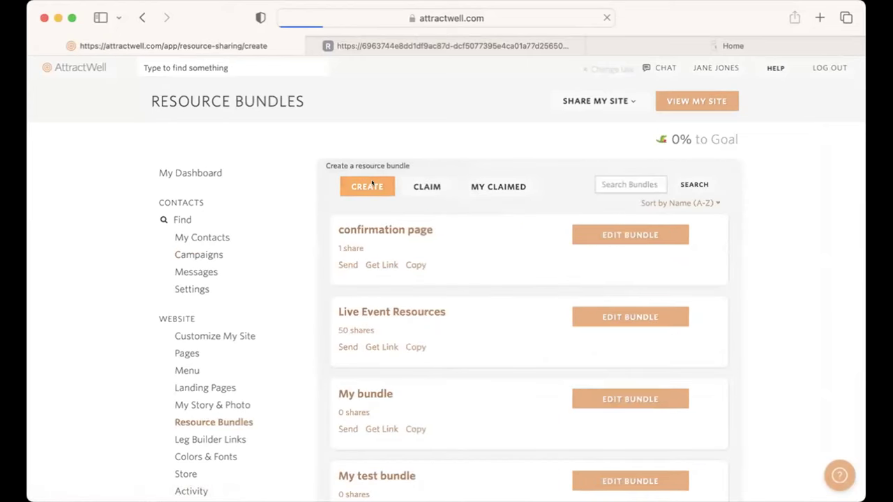
{"action": "left_click", "coordinate": [393, 207]}
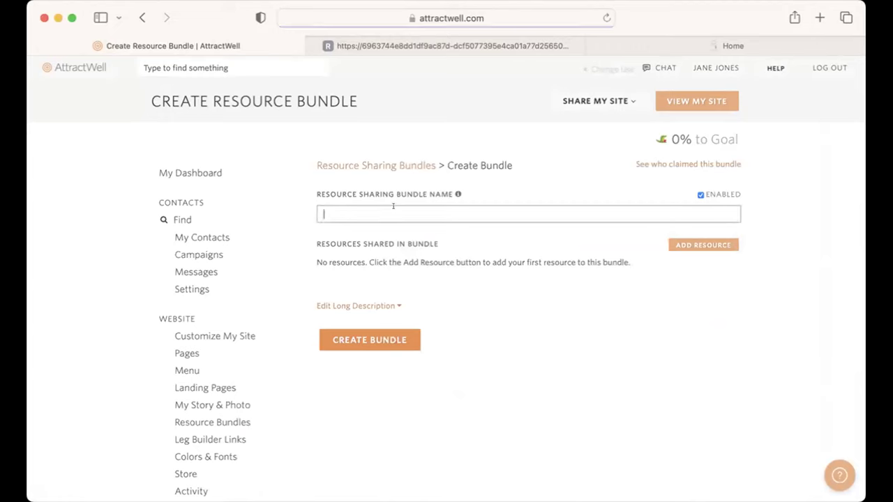
{"action": "type", "text": "client vault"}
Step: Add the "Abundant Wellness | Education + Support" vault to the bundle and create the bundle
{"action": "left_click", "coordinate": [703, 245]}
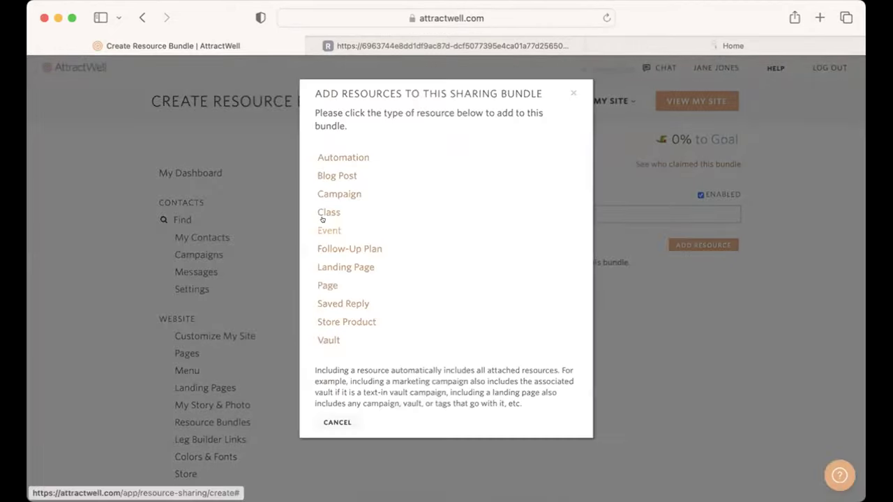
{"action": "left_click", "coordinate": [328, 340]}
{"action": "left_click", "coordinate": [509, 243]}
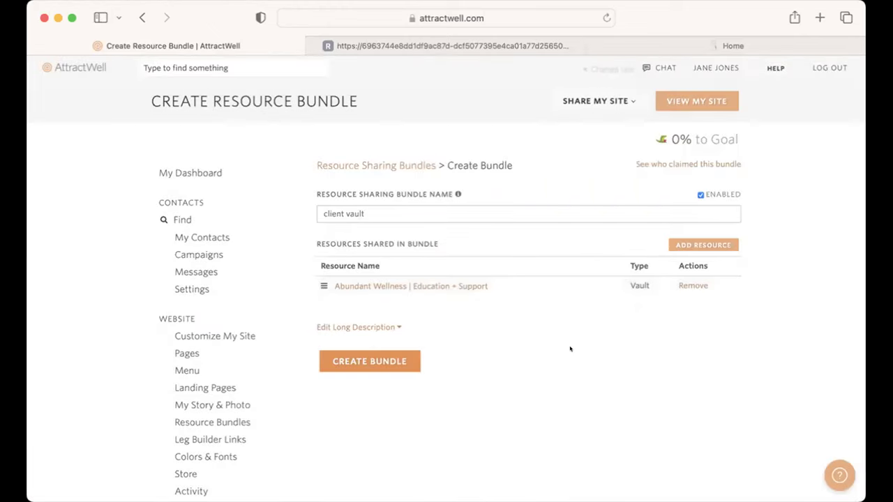
{"action": "left_click", "coordinate": [383, 359]}
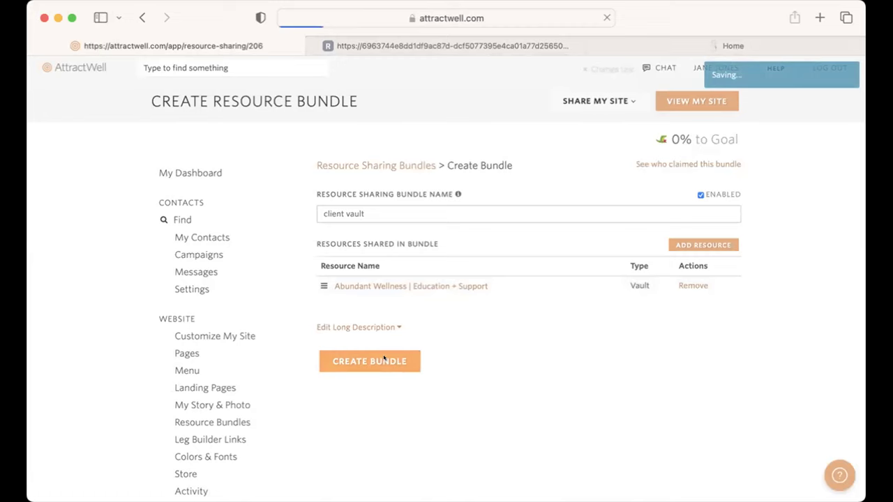
Step: Open the claim page of the "client vault" bundle and grant the required permission to share the claimer's details
{"action": "left_click", "coordinate": [398, 213]}
{"action": "left_click", "coordinate": [452, 216]}
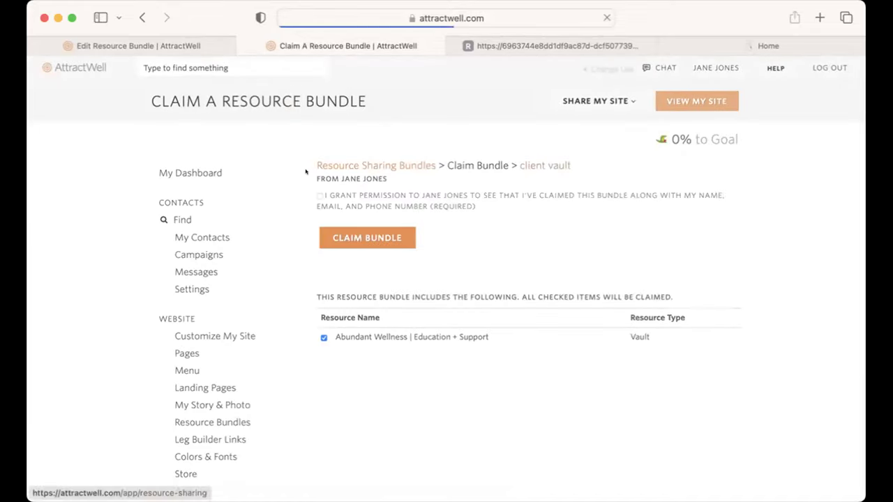
{"action": "left_click", "coordinate": [318, 195]}
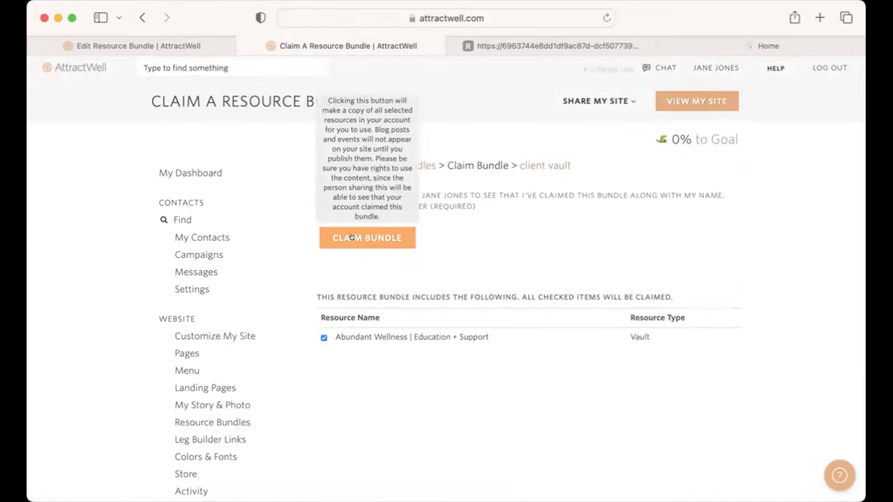
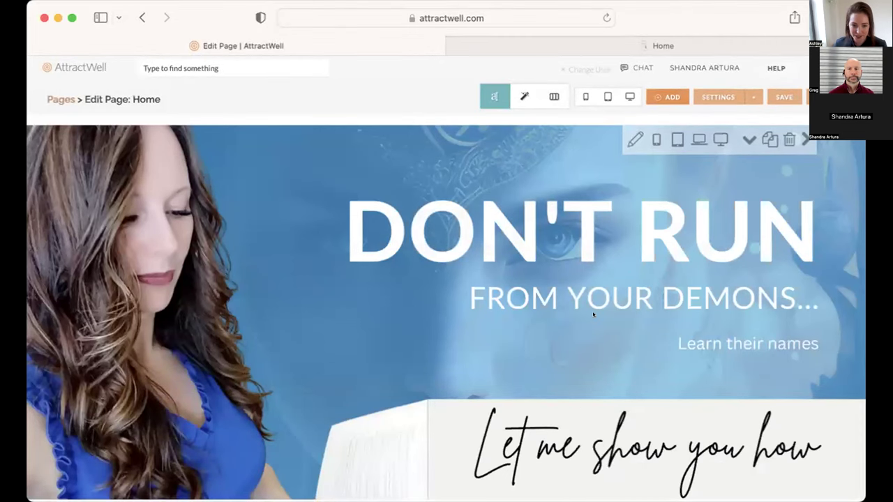
Step: Preview the Home page at phone size and examine how the hero image section is cropped
{"action": "scroll", "coordinate": [593, 315], "scroll_direction": "down", "scroll_amount": 20}
{"action": "scroll", "coordinate": [614, 244], "scroll_direction": "up", "scroll_amount": 20}
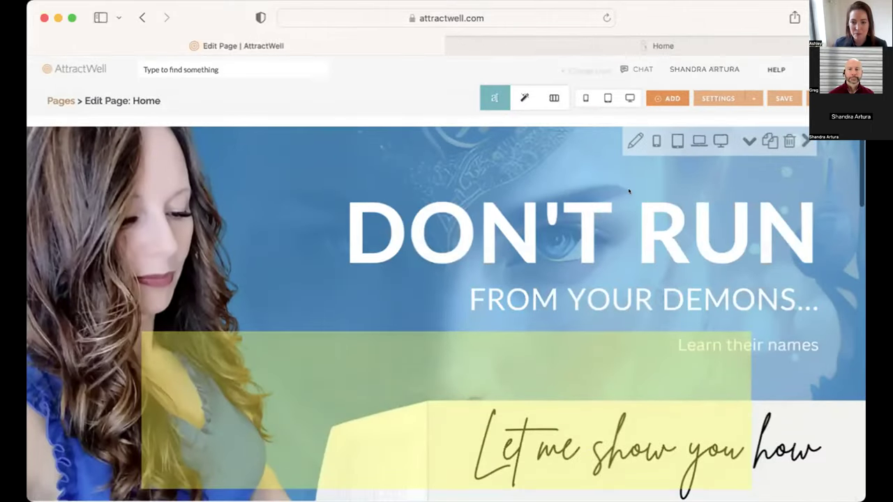
{"action": "left_click", "coordinate": [585, 97]}
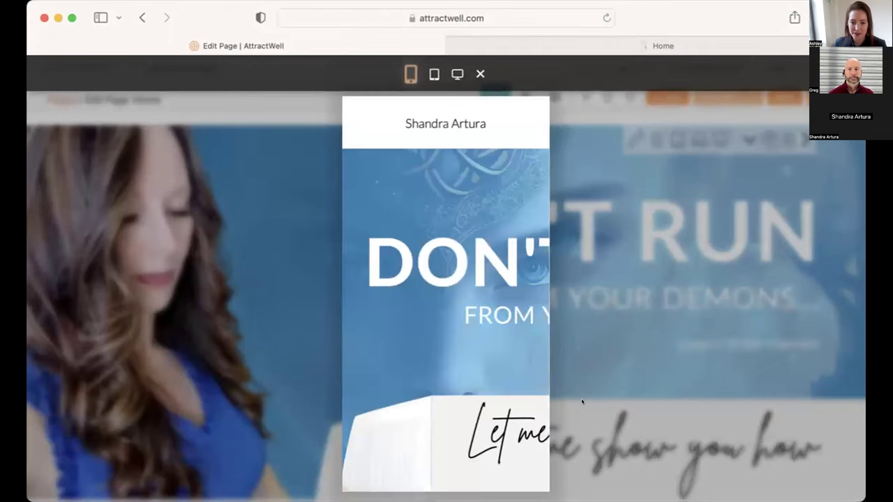
{"action": "scroll", "coordinate": [471, 349], "scroll_direction": "down", "scroll_amount": 5}
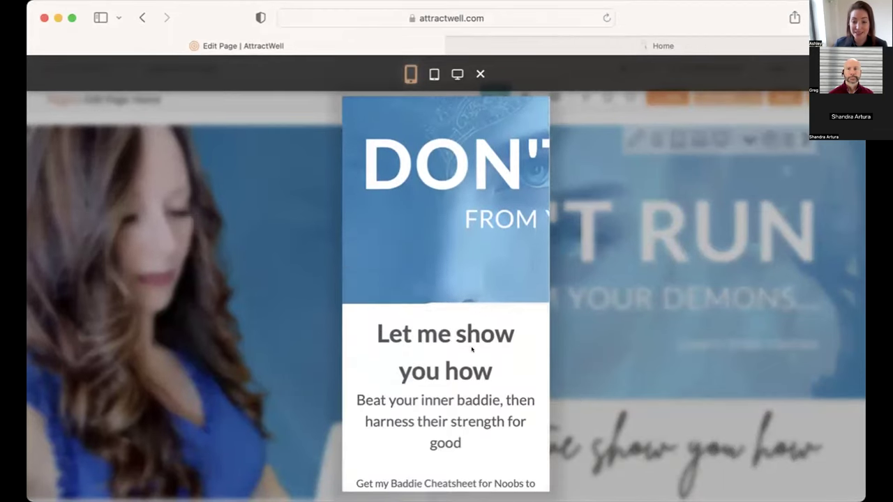
{"action": "scroll", "coordinate": [472, 350], "scroll_direction": "up", "scroll_amount": 5}
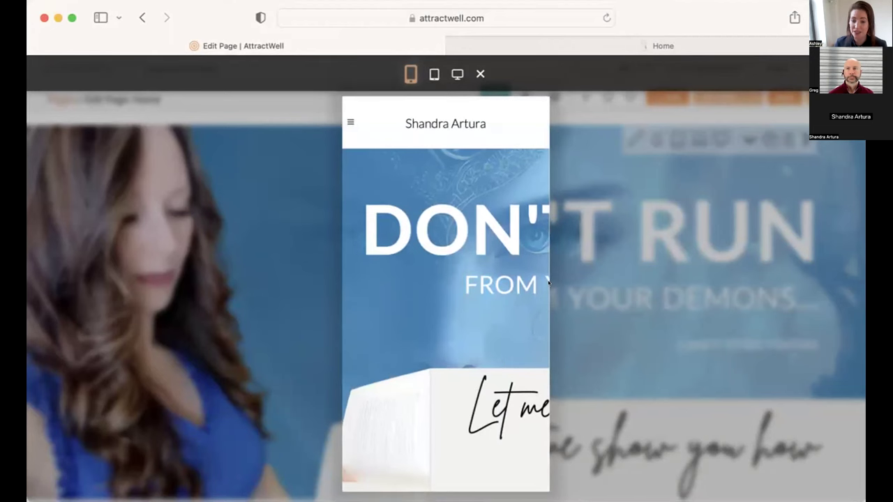
{"action": "left_click", "coordinate": [581, 280]}
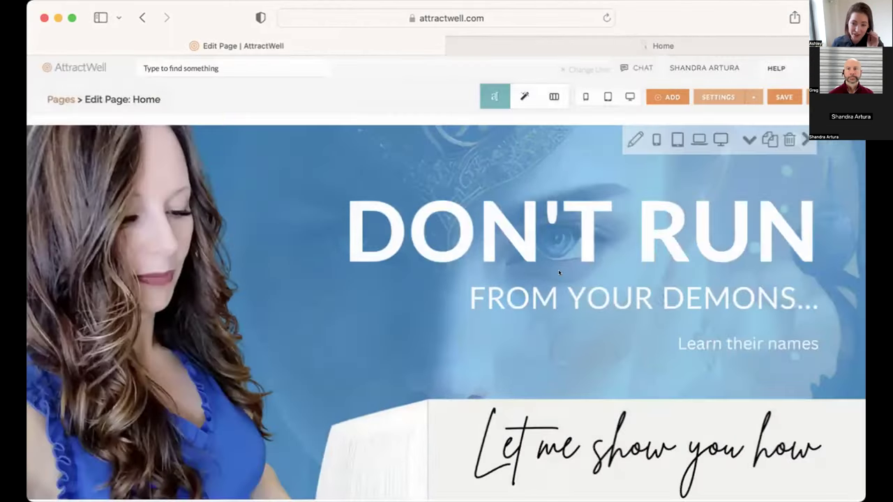
{"action": "scroll", "coordinate": [572, 281], "scroll_direction": "down", "scroll_amount": 1}
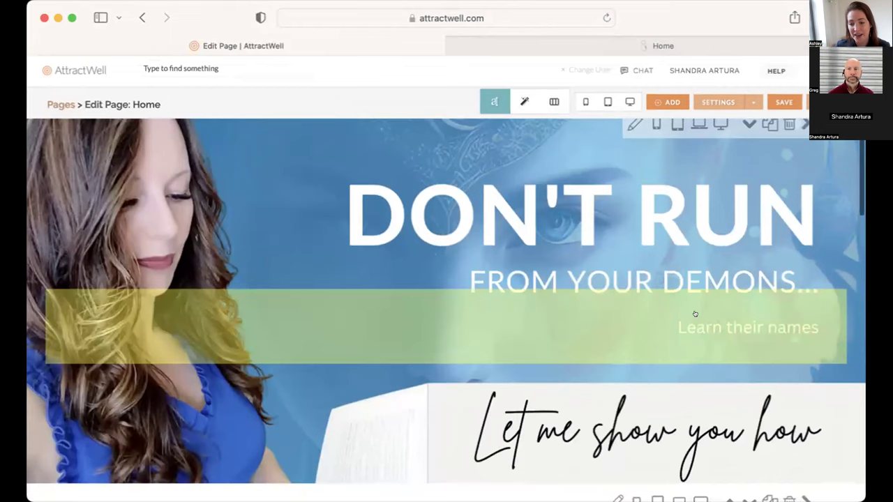
{"action": "left_click", "coordinate": [707, 307]}
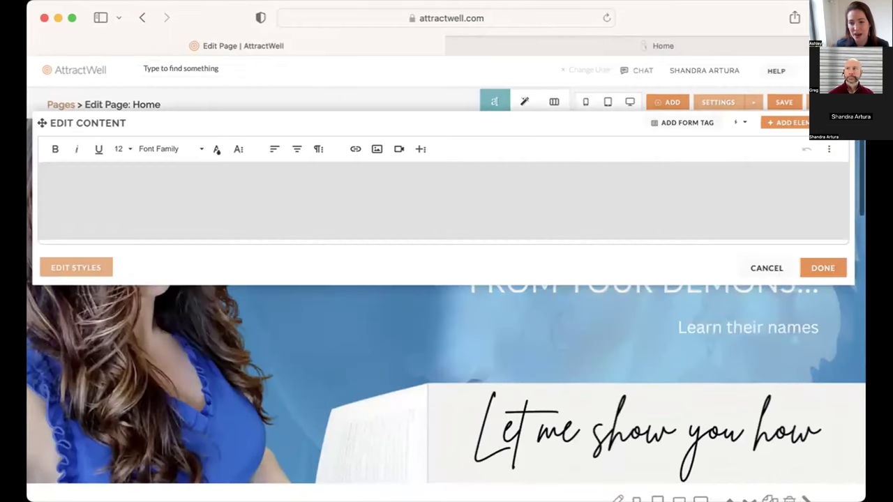
{"action": "left_click", "coordinate": [753, 264]}
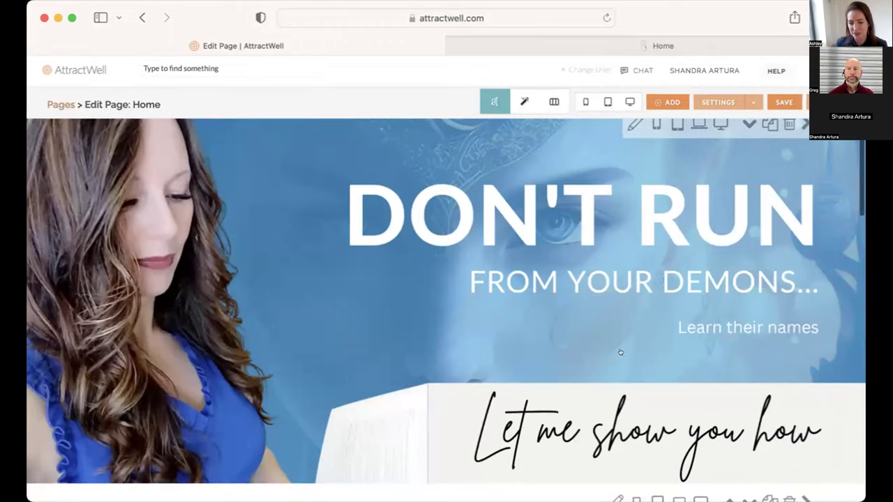
{"action": "scroll", "coordinate": [620, 353], "scroll_direction": "down", "scroll_amount": 3}
{"action": "scroll", "coordinate": [620, 353], "scroll_direction": "up", "scroll_amount": 3}
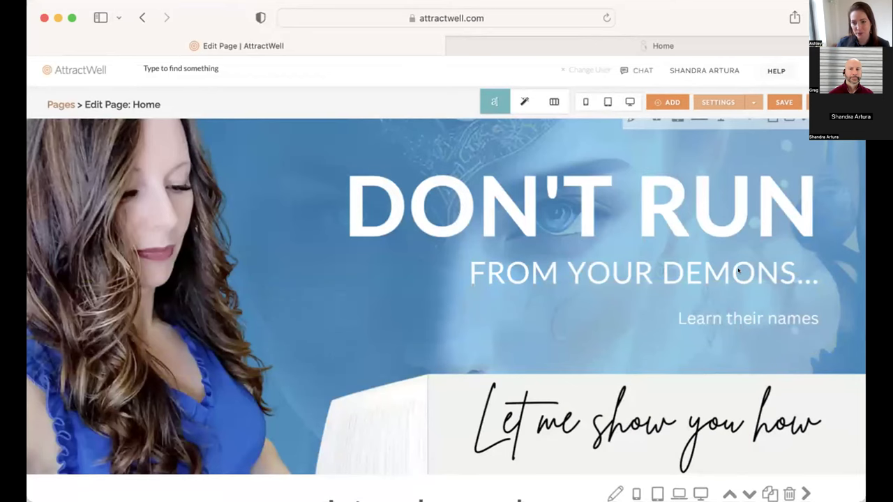
{"action": "scroll", "coordinate": [739, 271], "scroll_direction": "up", "scroll_amount": 1}
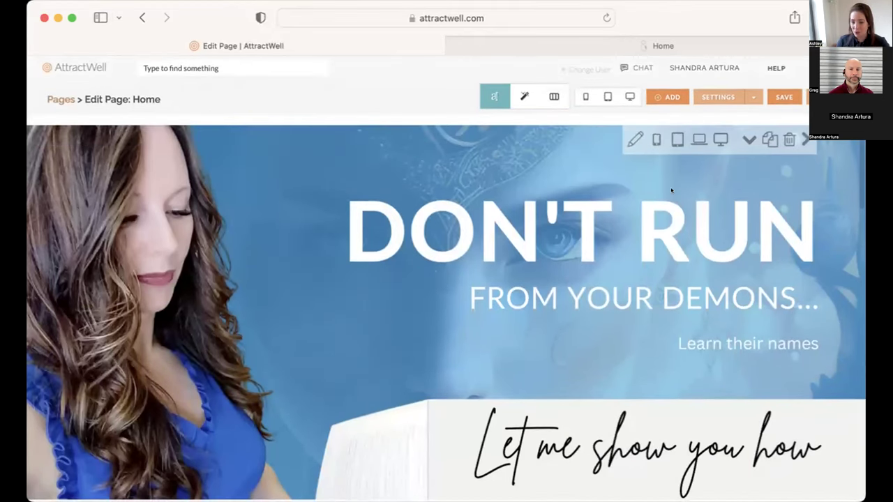
Step: Hide the hero section on phones while keeping it visible on portrait tablets
{"action": "left_click", "coordinate": [645, 131]}
{"action": "left_click", "coordinate": [649, 131]}
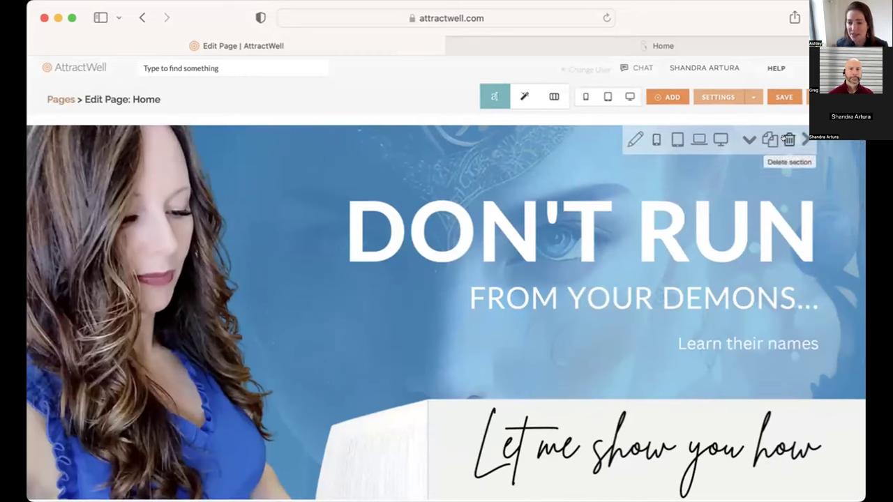
{"action": "left_click", "coordinate": [657, 139]}
{"action": "left_click", "coordinate": [677, 140]}
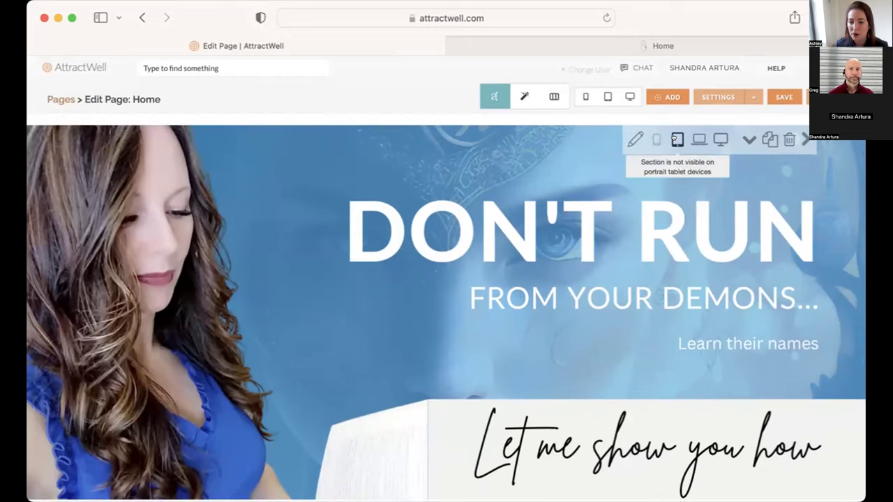
{"action": "left_click", "coordinate": [655, 139]}
{"action": "left_click", "coordinate": [656, 139]}
{"action": "left_click", "coordinate": [655, 139]}
{"action": "left_click", "coordinate": [655, 140]}
{"action": "left_click", "coordinate": [677, 139]}
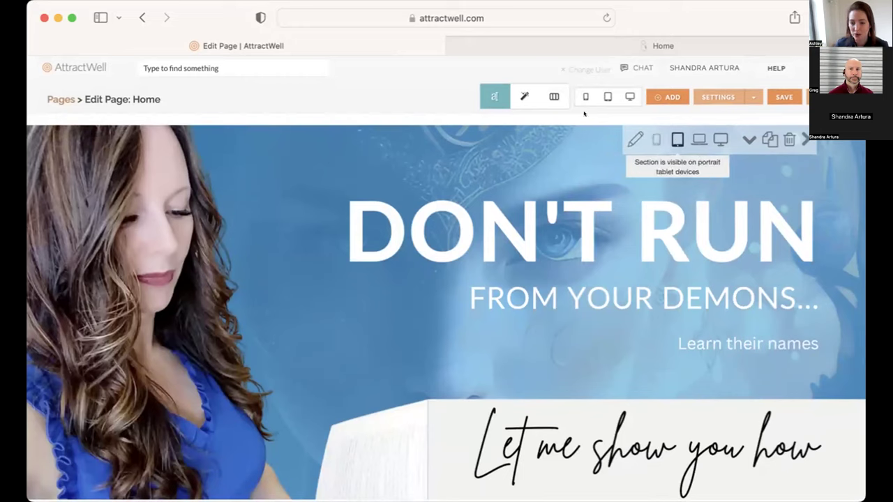
Step: Check the page preview at tablet and desktop sizes, and hide the hero section on portrait tablets
{"action": "left_click", "coordinate": [607, 97]}
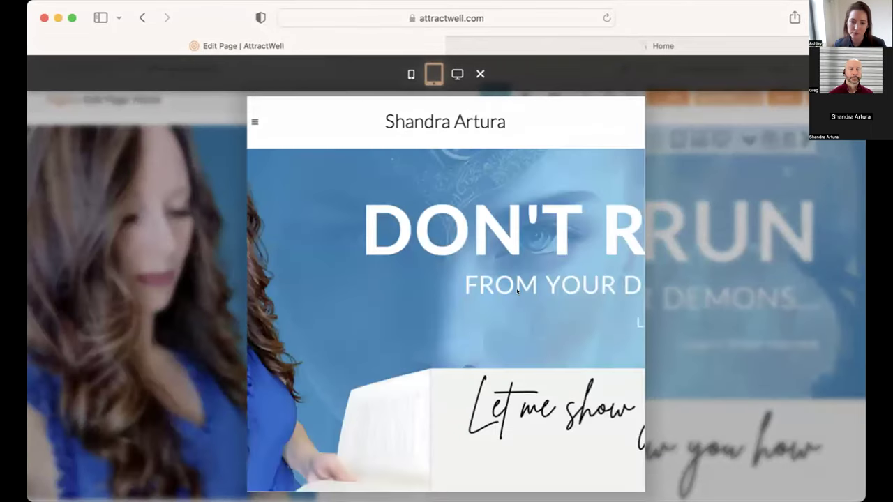
{"action": "left_click", "coordinate": [457, 73]}
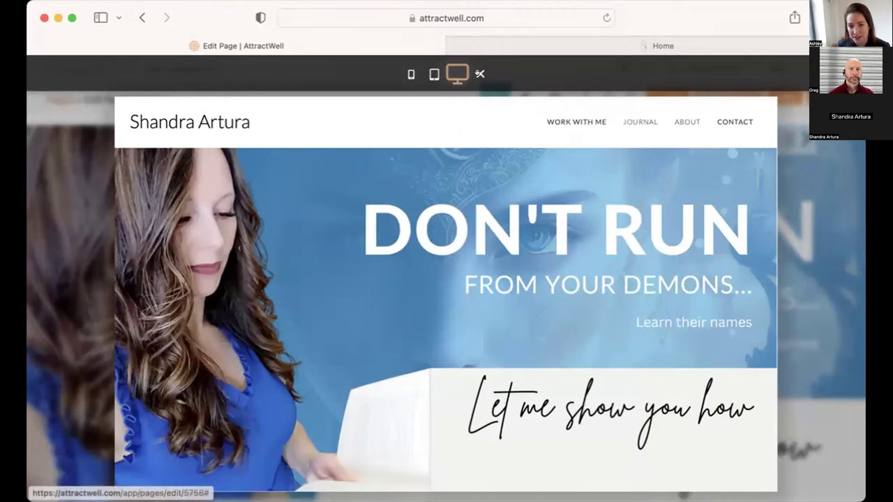
{"action": "left_click", "coordinate": [480, 73]}
{"action": "left_click", "coordinate": [678, 141]}
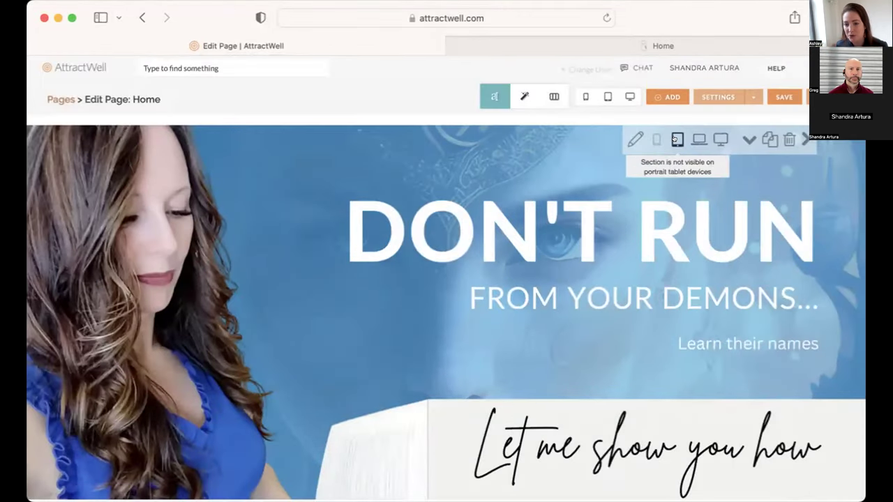
Step: Duplicate the "DON'T RUN" hero section on the Home page
{"action": "scroll", "coordinate": [707, 302], "scroll_direction": "down", "scroll_amount": 5}
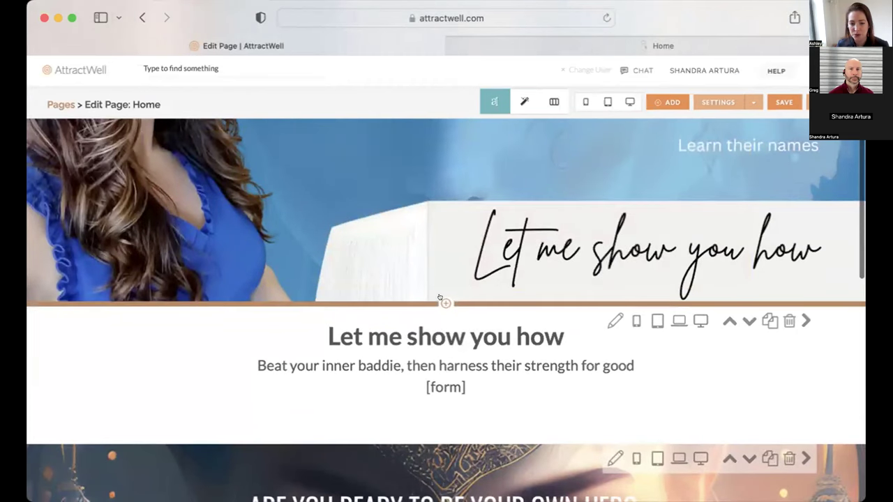
{"action": "scroll", "coordinate": [440, 298], "scroll_direction": "up", "scroll_amount": 5}
{"action": "scroll", "coordinate": [367, 419], "scroll_direction": "down", "scroll_amount": 3}
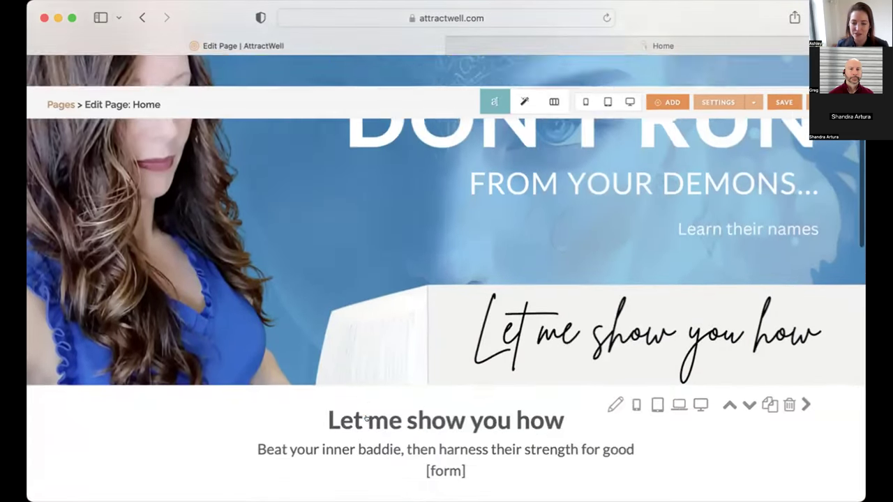
{"action": "scroll", "coordinate": [366, 418], "scroll_direction": "down", "scroll_amount": 1}
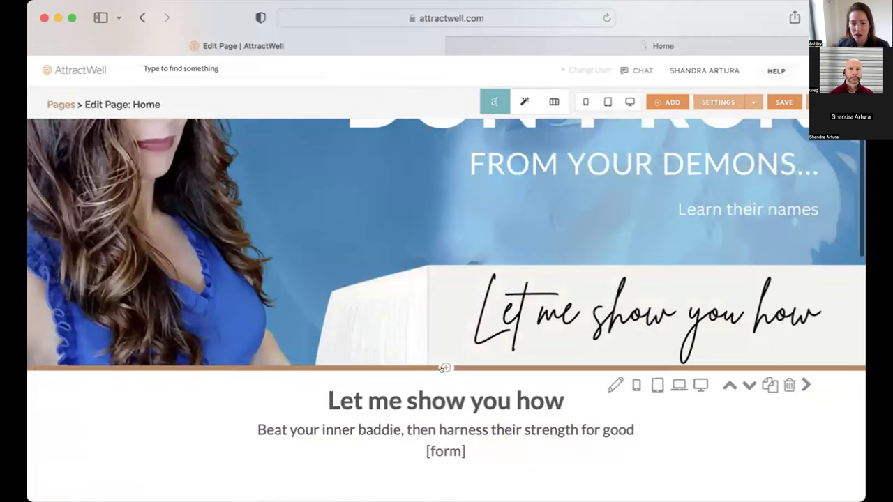
{"action": "scroll", "coordinate": [442, 368], "scroll_direction": "up", "scroll_amount": 3}
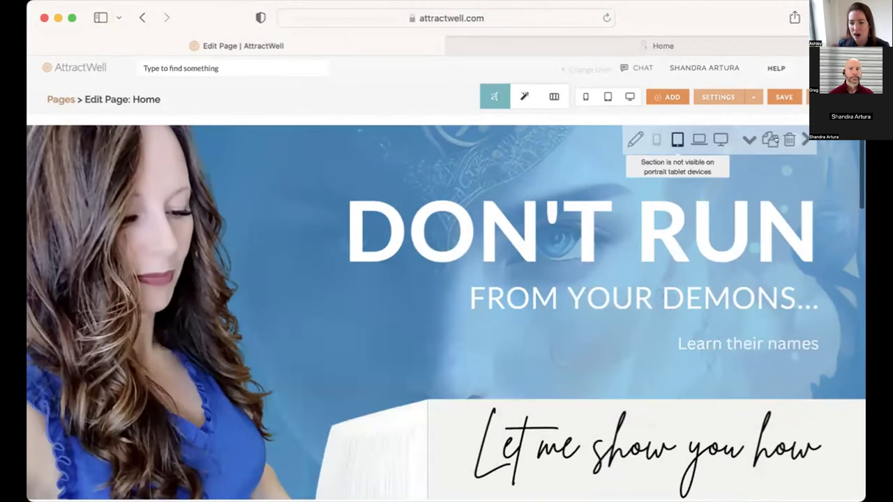
{"action": "left_click", "coordinate": [768, 139]}
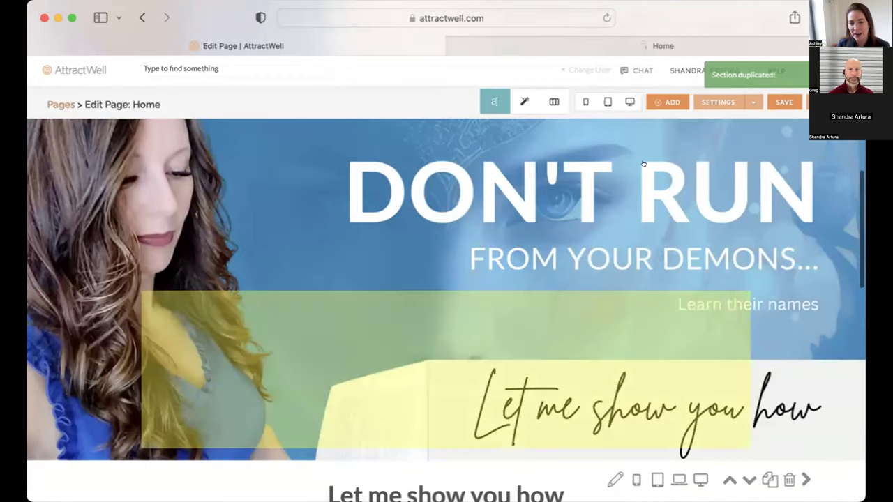
Step: Open the settings of the duplicated hero section and remove its background image
{"action": "scroll", "coordinate": [644, 164], "scroll_direction": "down", "scroll_amount": 4}
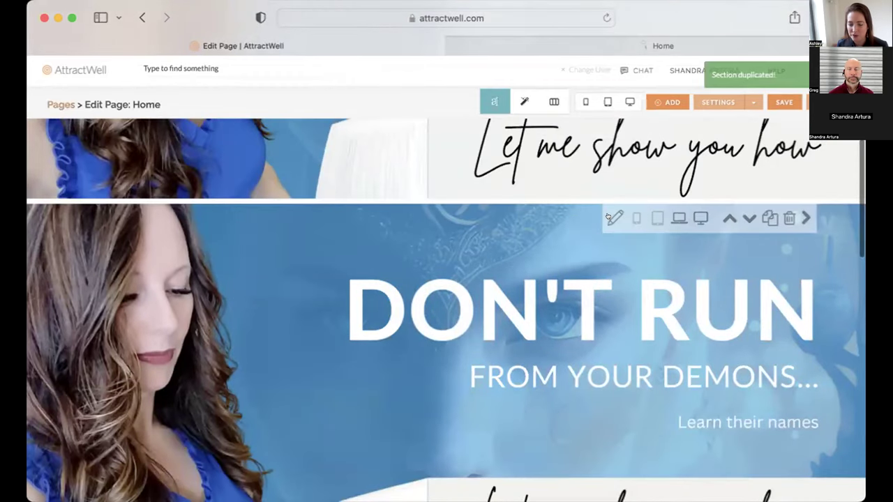
{"action": "left_click", "coordinate": [615, 218]}
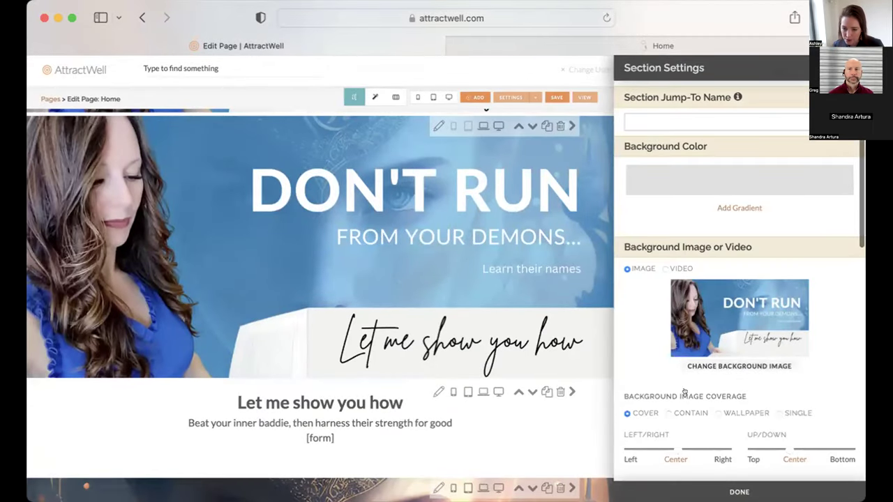
{"action": "left_click", "coordinate": [715, 307]}
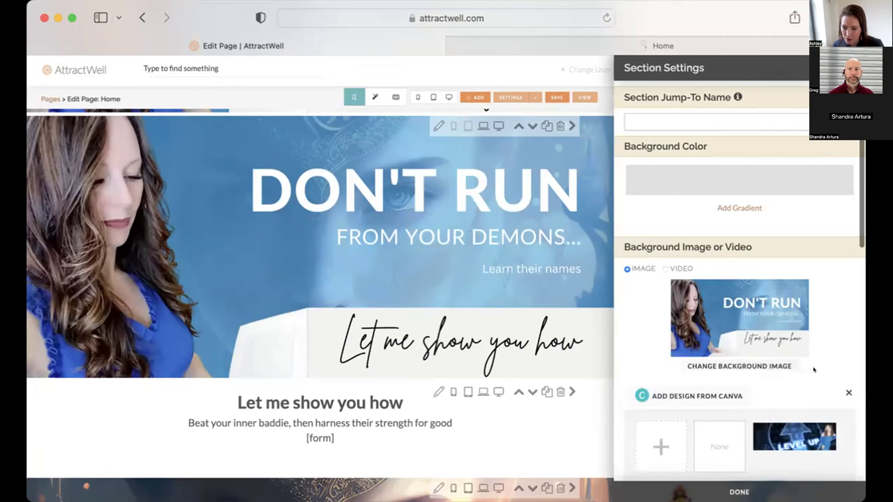
{"action": "scroll", "coordinate": [694, 396], "scroll_direction": "down", "scroll_amount": 1}
{"action": "left_click", "coordinate": [694, 395]}
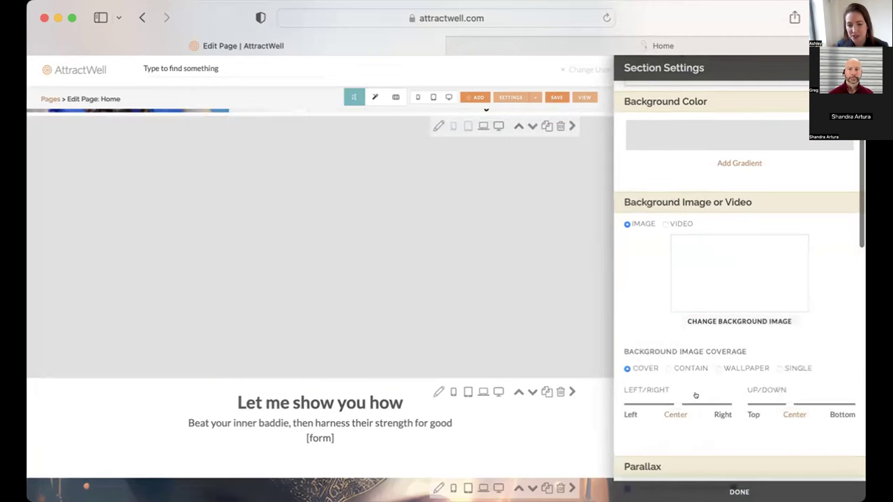
Step: Set the duplicated section's background color to the light blue 8FB8D4 sampled from the original hero image
{"action": "scroll", "coordinate": [488, 227], "scroll_direction": "up", "scroll_amount": 1}
{"action": "scroll", "coordinate": [489, 226], "scroll_direction": "up", "scroll_amount": 5}
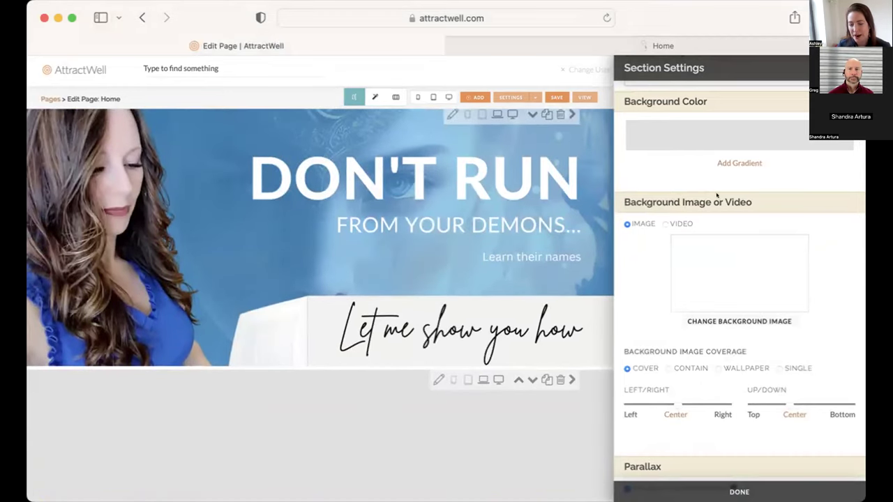
{"action": "left_click", "coordinate": [717, 139]}
{"action": "left_click", "coordinate": [739, 284]}
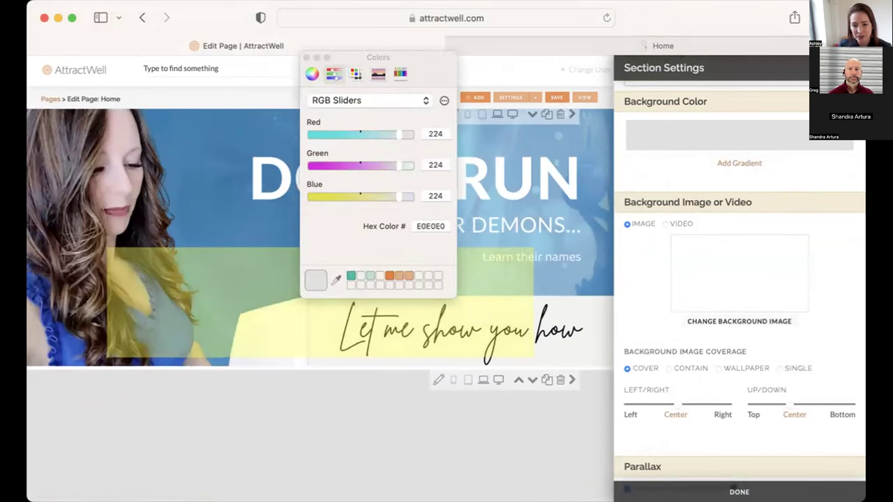
{"action": "left_click", "coordinate": [593, 202]}
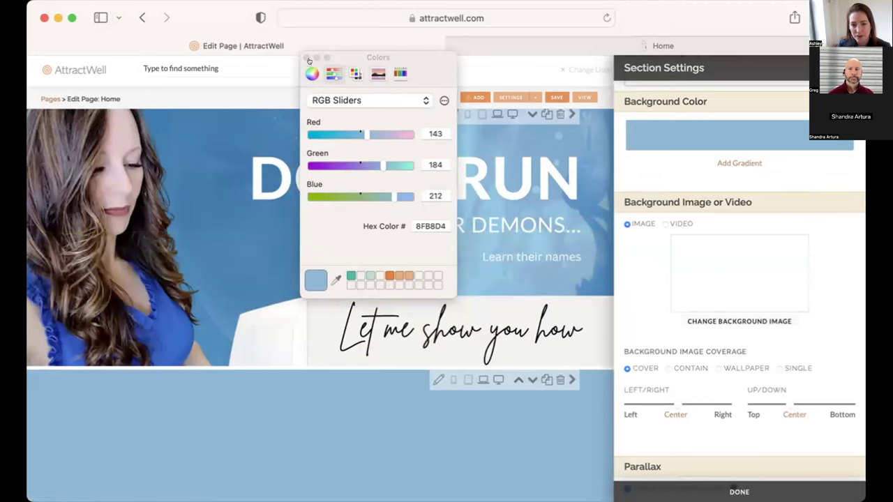
{"action": "left_click", "coordinate": [305, 56]}
Step: Open the empty content block of the blue section for editing and format its text as Heading 1
{"action": "scroll", "coordinate": [528, 458], "scroll_direction": "down", "scroll_amount": 3}
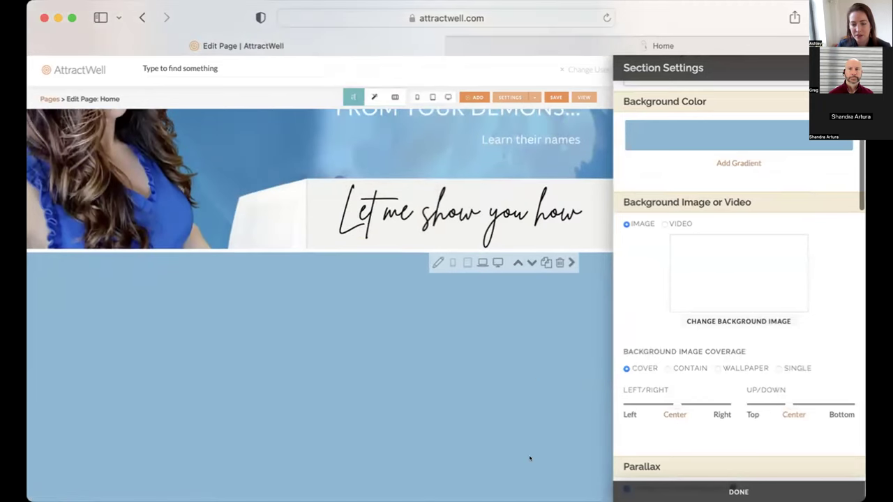
{"action": "scroll", "coordinate": [412, 216], "scroll_direction": "up", "scroll_amount": 3}
{"action": "scroll", "coordinate": [499, 393], "scroll_direction": "down", "scroll_amount": 3}
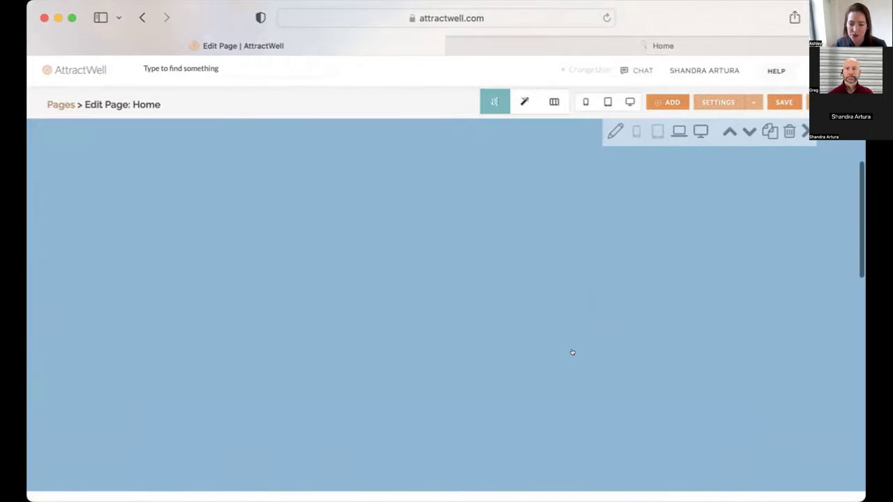
{"action": "left_click", "coordinate": [573, 359]}
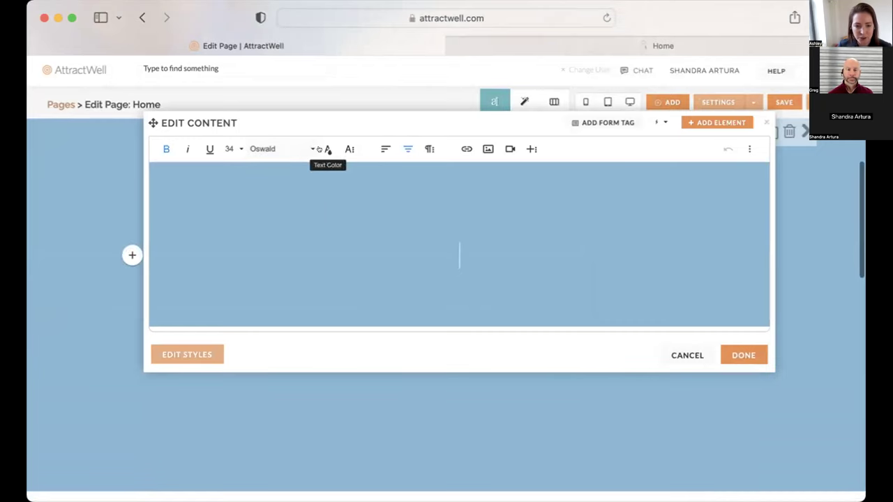
{"action": "left_click", "coordinate": [430, 149]}
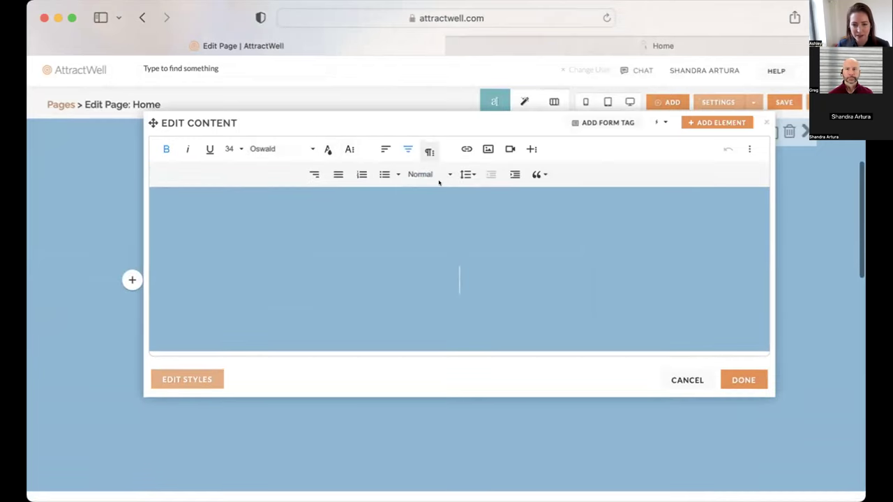
{"action": "left_click", "coordinate": [441, 173]}
{"action": "left_click", "coordinate": [450, 233]}
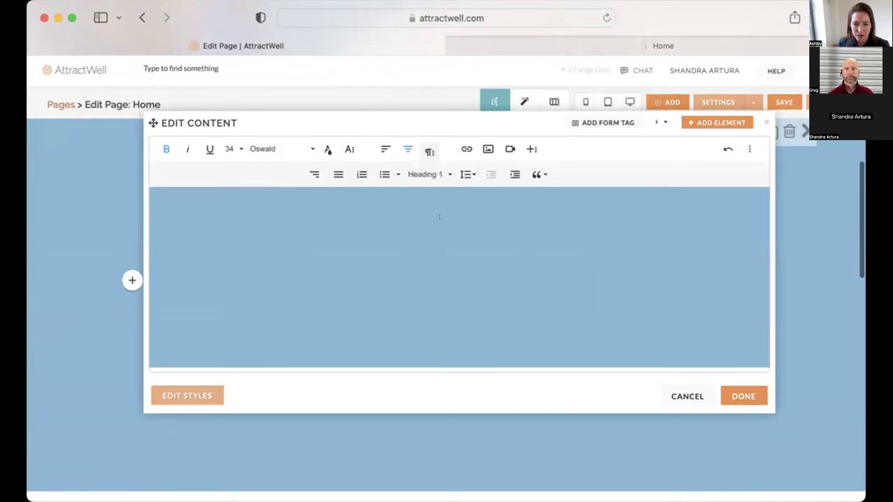
Step: Set the heading's text color to white and enter "DON'T RUN FROM YOUR DEMONS" in the blue section's content block
{"action": "left_click", "coordinate": [328, 149]}
{"action": "left_click", "coordinate": [418, 212]}
{"action": "left_click", "coordinate": [516, 270]}
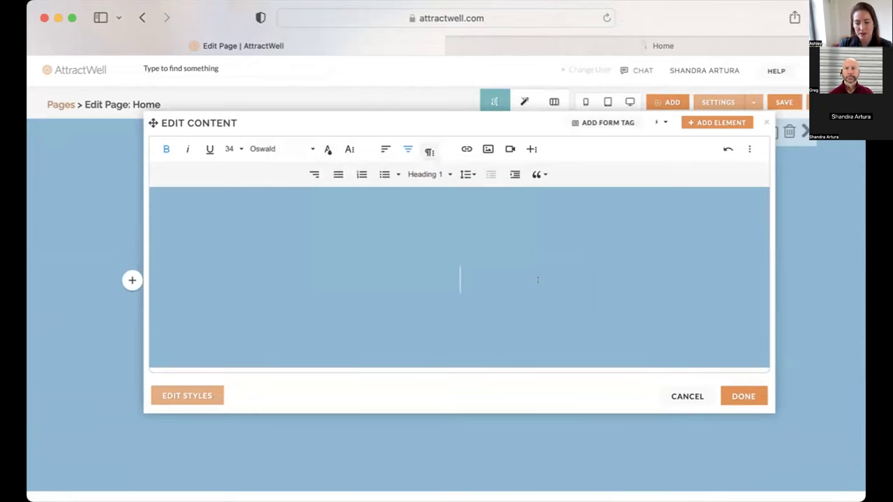
{"action": "type", "text": "DON'T RUN"}
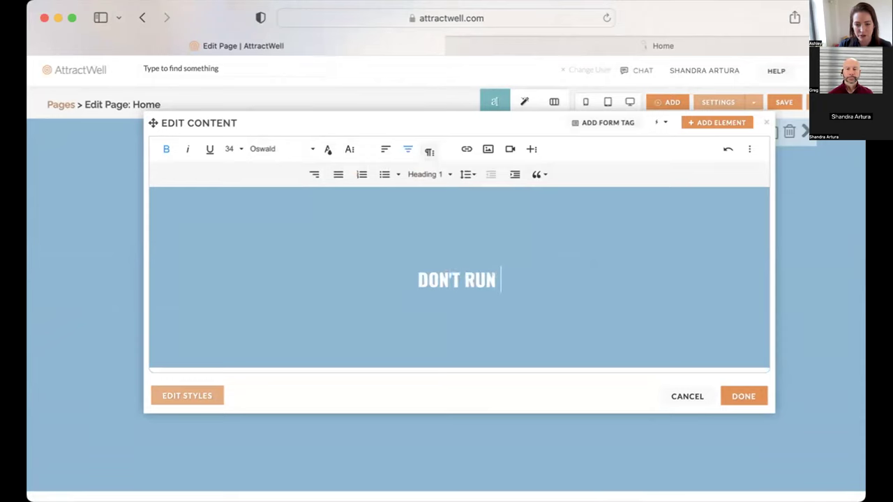
{"action": "type", "text": " FROM YOUR LDREAM"}
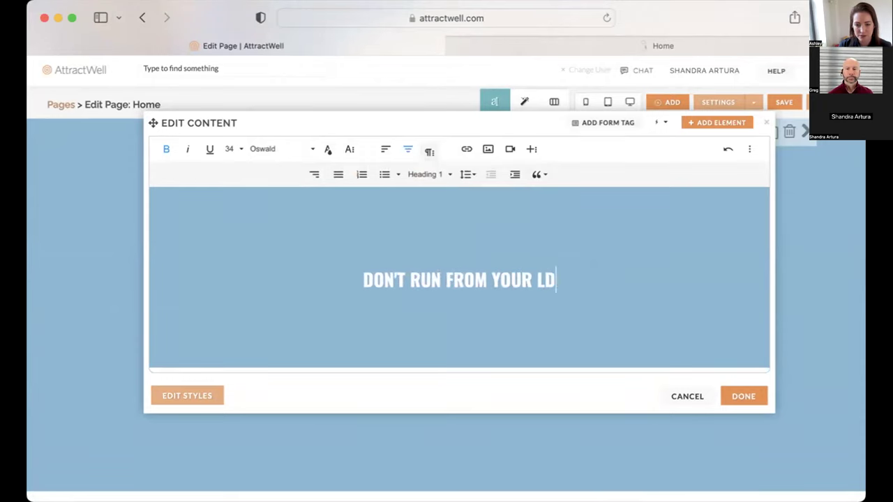
{"action": "key", "text": "BackSpace"}
{"action": "key", "text": "BackSpace"}
{"action": "key", "text": "BackSpace"}
{"action": "key", "text": "BackSpace"}
{"action": "key", "text": "BackSpace"}
{"action": "key", "text": "BackSpace"}
{"action": "key", "text": "BackSpace"}
{"action": "type", "text": "DE"}
{"action": "key", "text": "BackSpace"}
{"action": "key", "text": "BackSpace"}
{"action": "type", "text": "DEMONS"}
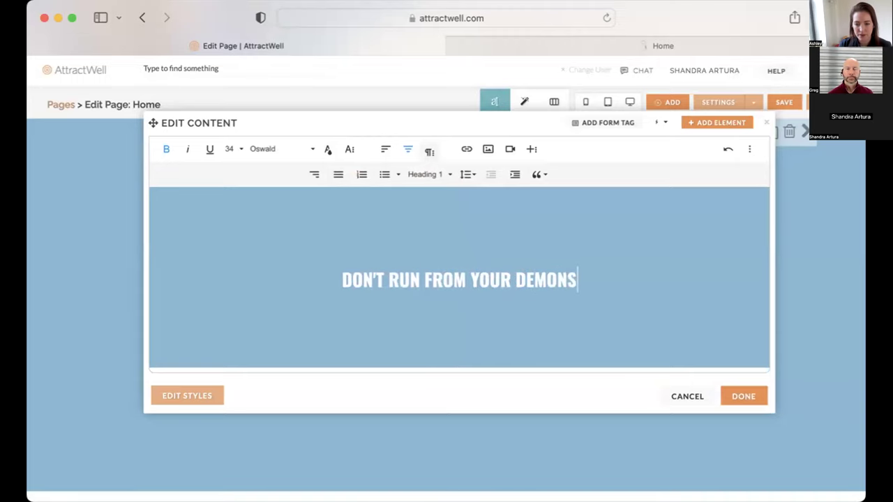
Step: Add a line below the heading in Normal format reading "Learn their Names"
{"action": "key", "text": "Return"}
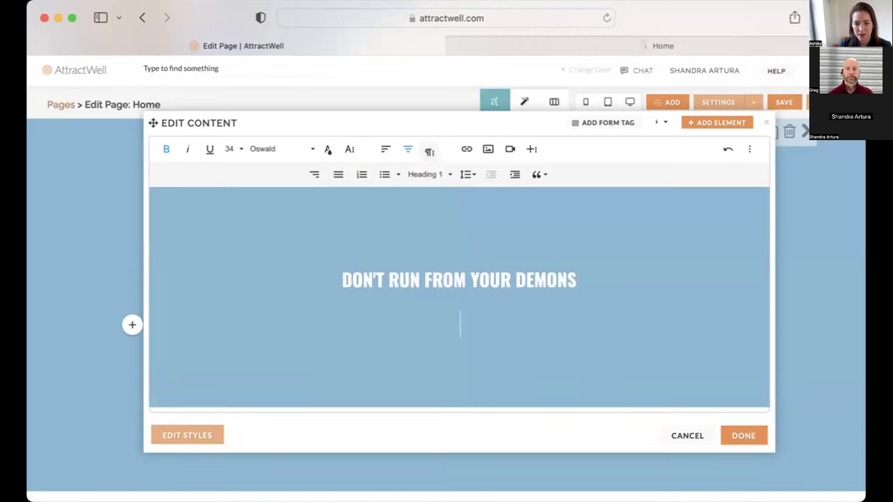
{"action": "left_click", "coordinate": [421, 173]}
{"action": "left_click", "coordinate": [431, 194]}
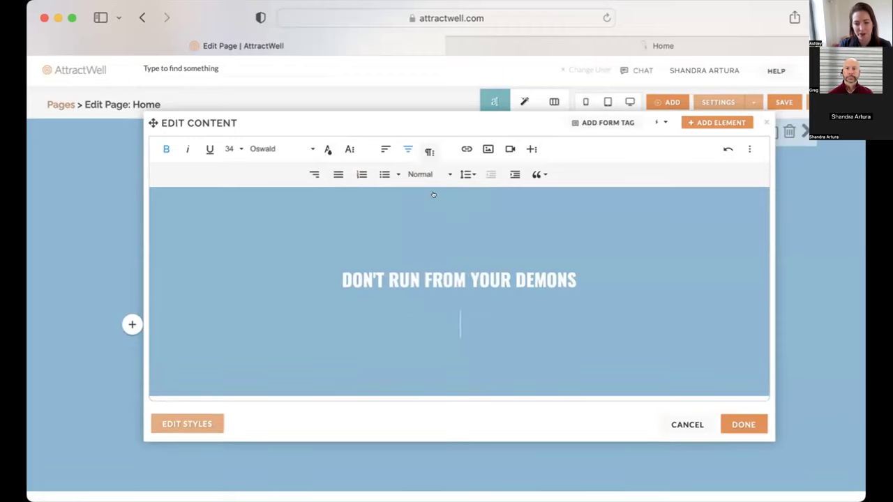
{"action": "type", "text": "Learn ther"}
{"action": "type", "text": "e"}
{"action": "key", "text": "BackSpace"}
{"action": "key", "text": "BackSpace"}
{"action": "key", "text": "BackSpace"}
{"action": "type", "text": "ir"}
{"action": "key", "text": "BackSpace"}
{"action": "key", "text": "BackSpace"}
{"action": "type", "text": "eir"}
{"action": "key", "text": "BackSpace"}
{"action": "type", "text": "r Names"}
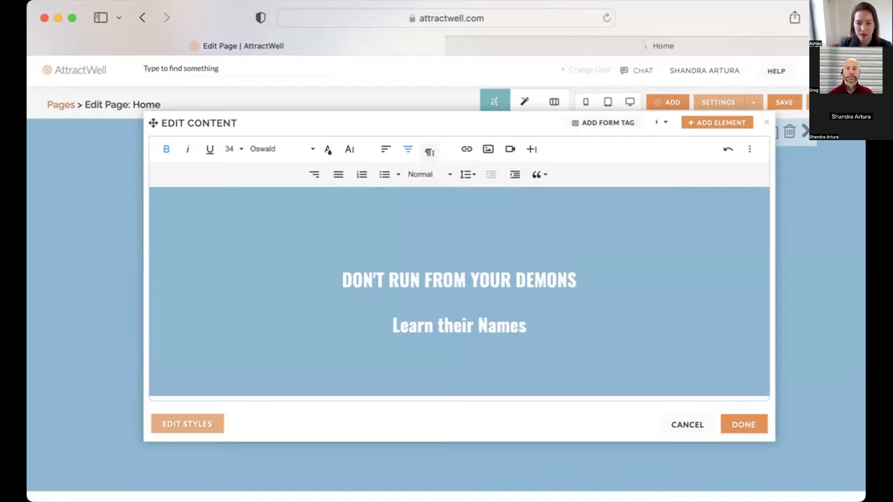
Step: Add a third line reading "Let me show you how" and apply the content changes
{"action": "key", "text": "Return"}
{"action": "type", "text": "Let me show you how"}
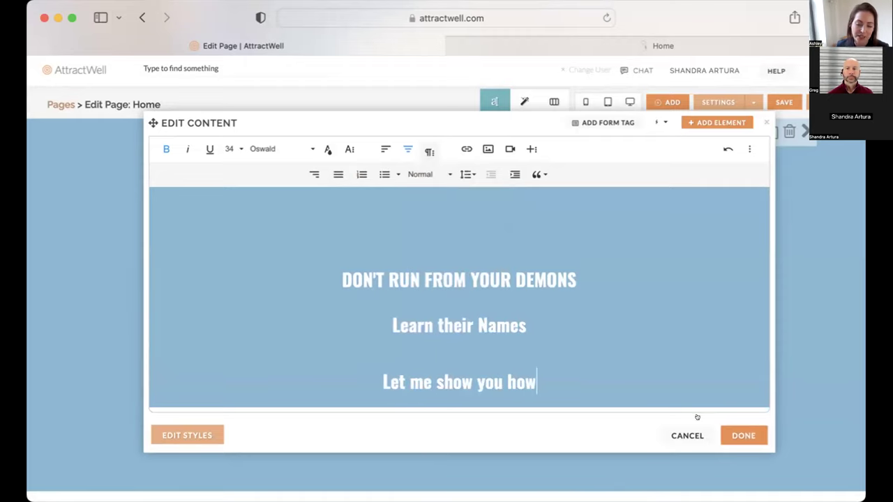
{"action": "left_click", "coordinate": [743, 436]}
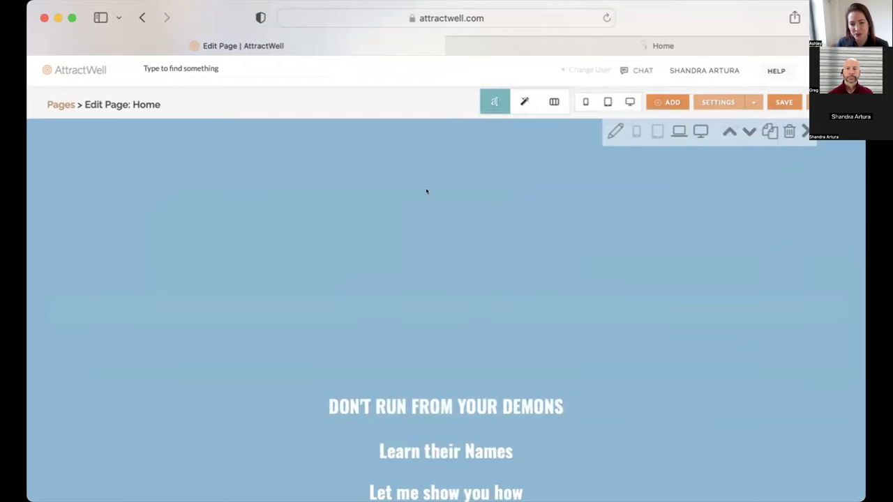
{"action": "left_click", "coordinate": [432, 313]}
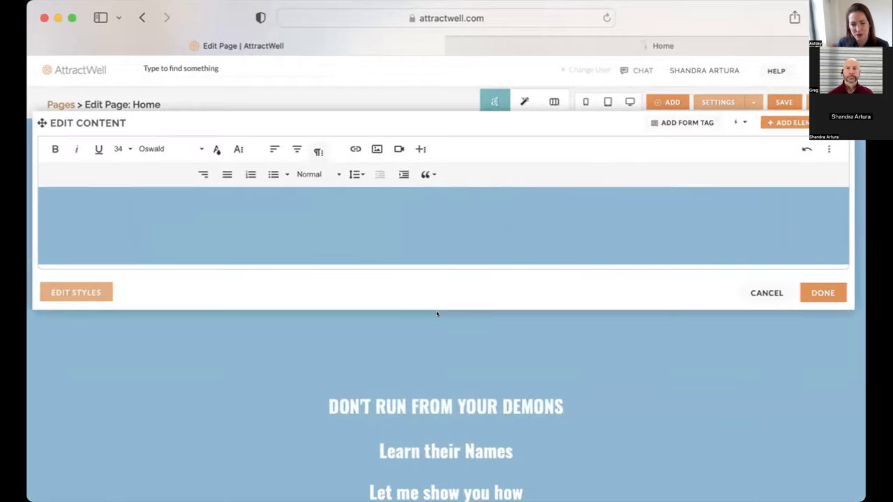
{"action": "key", "text": "Escape"}
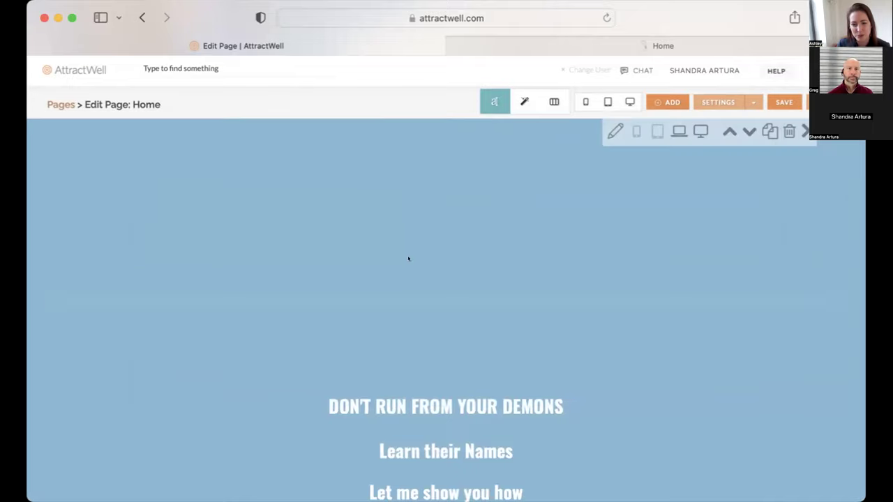
Step: Make the blue duplicated section visible on phones and tablets and hide it on laptops and desktops
{"action": "scroll", "coordinate": [487, 370], "scroll_direction": "down", "scroll_amount": 4}
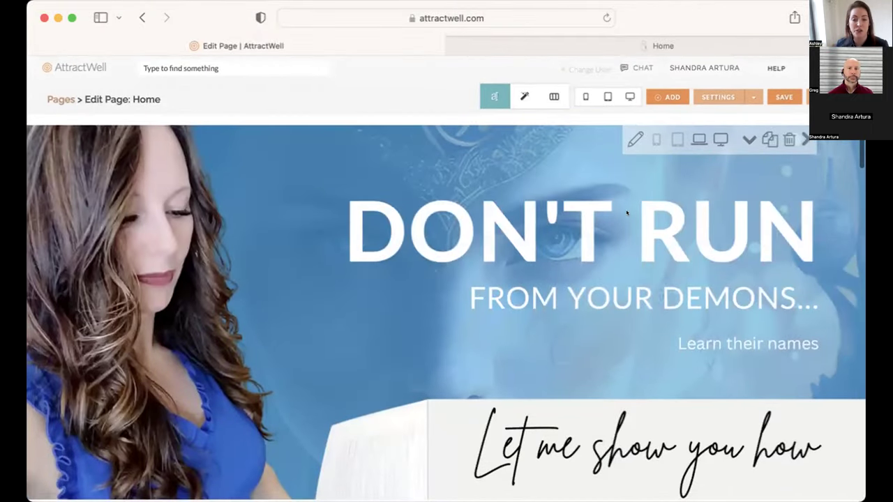
{"action": "scroll", "coordinate": [620, 415], "scroll_direction": "down", "scroll_amount": 5}
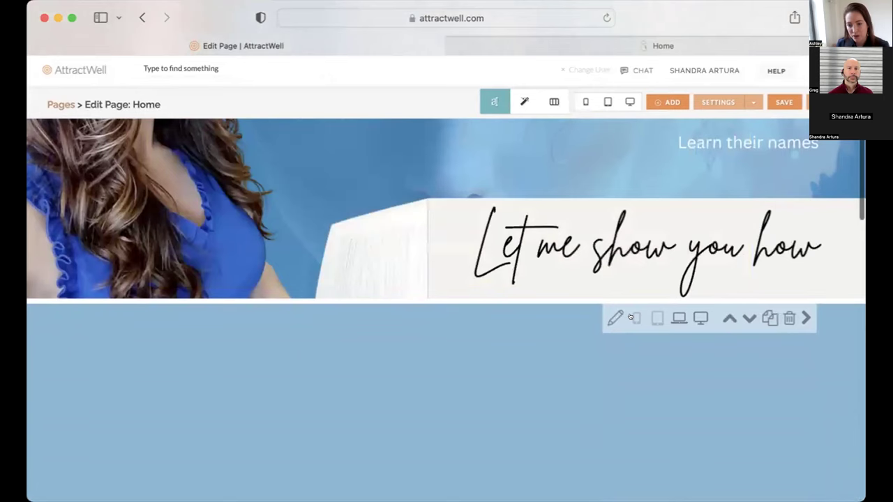
{"action": "left_click", "coordinate": [652, 318]}
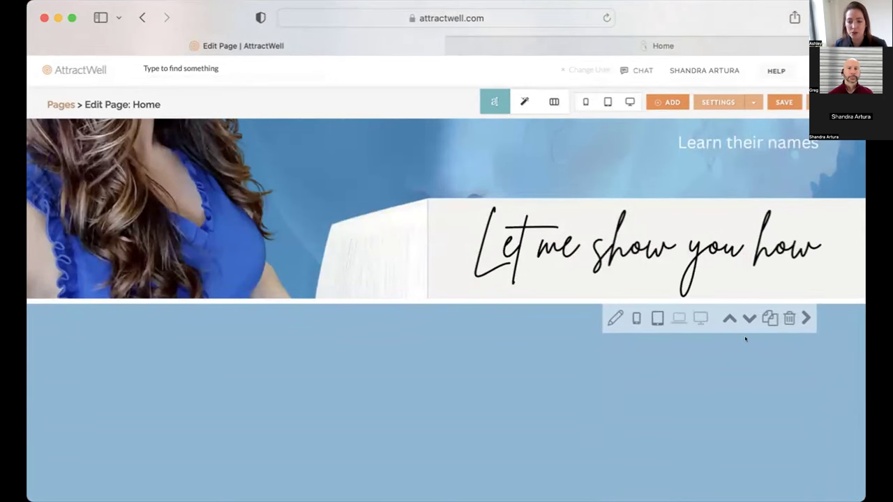
Step: Preview the Home page in the phone, tablet and desktop views to check which hero section each one shows
{"action": "scroll", "coordinate": [745, 339], "scroll_direction": "up", "scroll_amount": 3}
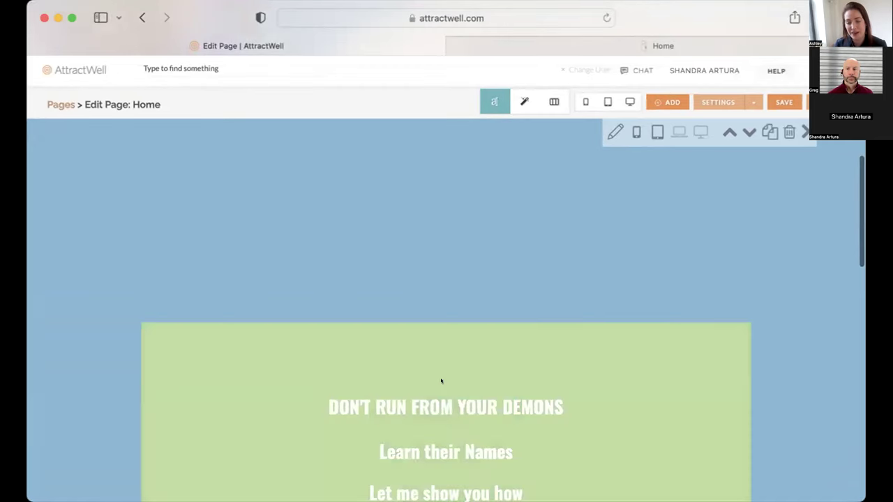
{"action": "scroll", "coordinate": [639, 318], "scroll_direction": "up", "scroll_amount": 5}
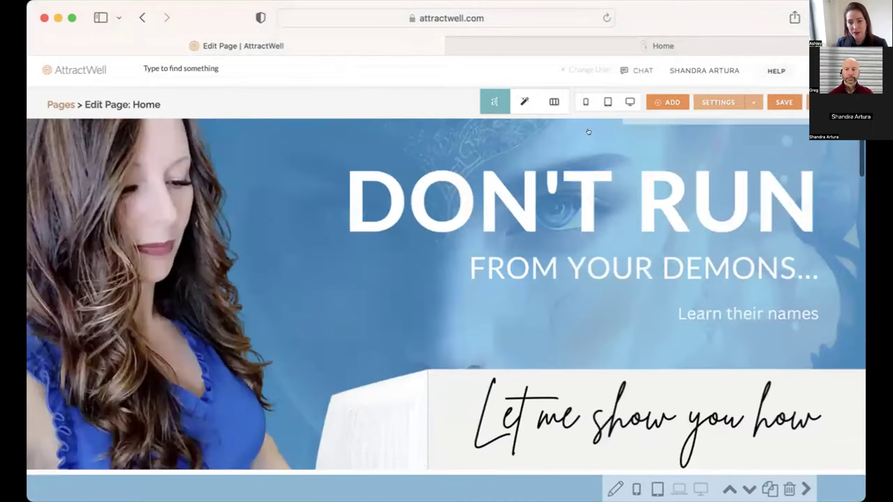
{"action": "left_click", "coordinate": [585, 102]}
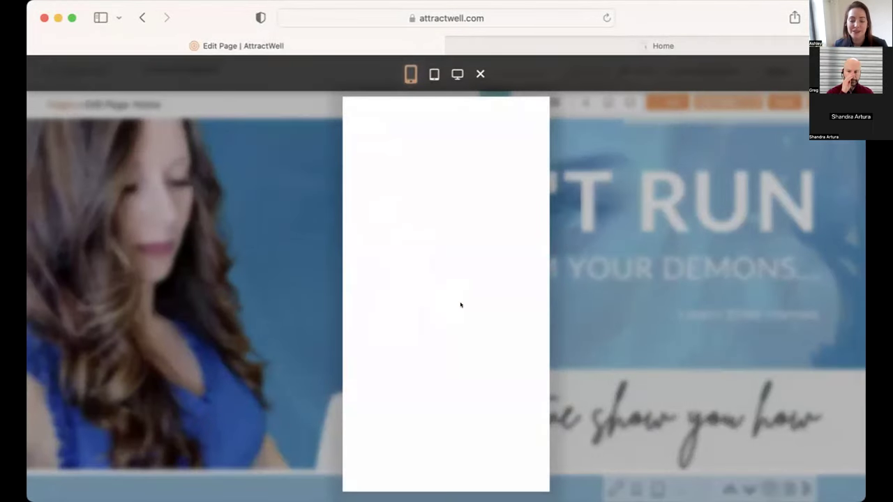
{"action": "scroll", "coordinate": [461, 305], "scroll_direction": "down", "scroll_amount": 5}
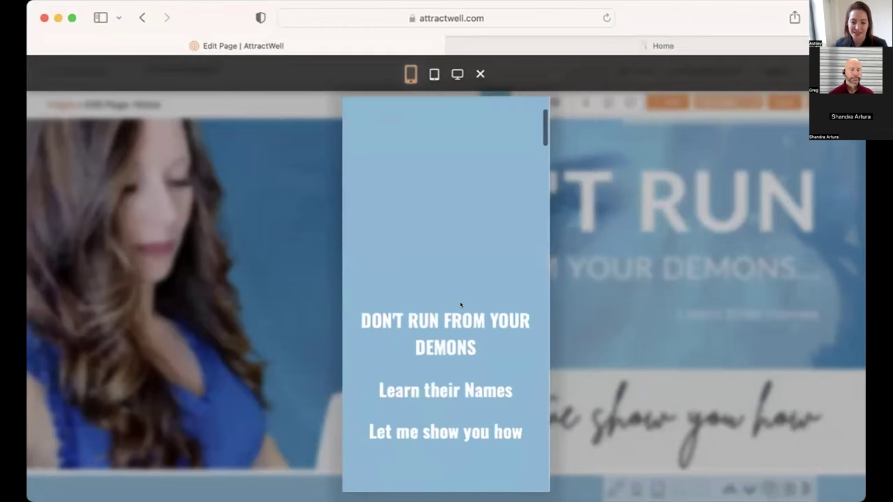
{"action": "scroll", "coordinate": [461, 305], "scroll_direction": "up", "scroll_amount": 5}
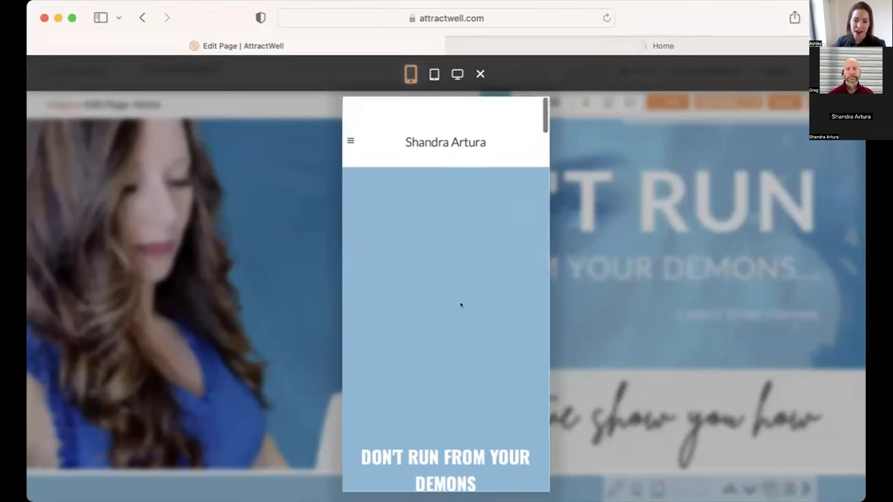
{"action": "left_click", "coordinate": [422, 72]}
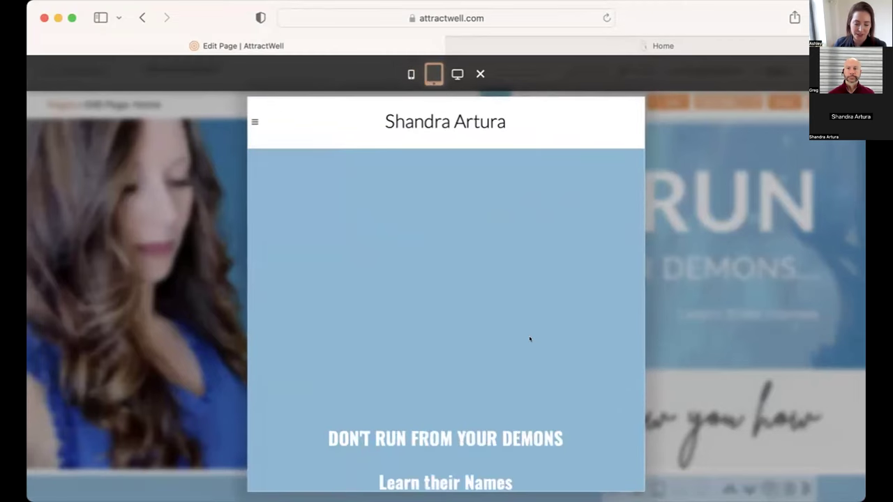
{"action": "scroll", "coordinate": [530, 338], "scroll_direction": "down", "scroll_amount": 3}
{"action": "scroll", "coordinate": [530, 338], "scroll_direction": "up", "scroll_amount": 3}
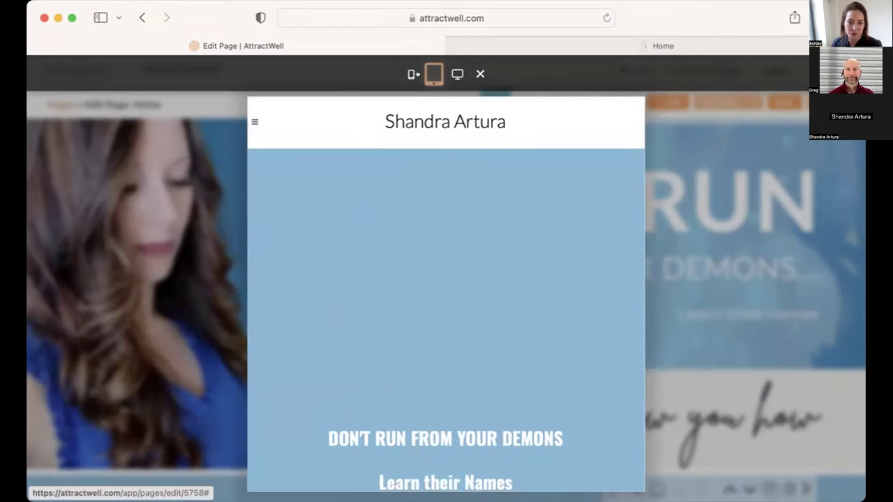
{"action": "left_click", "coordinate": [457, 73]}
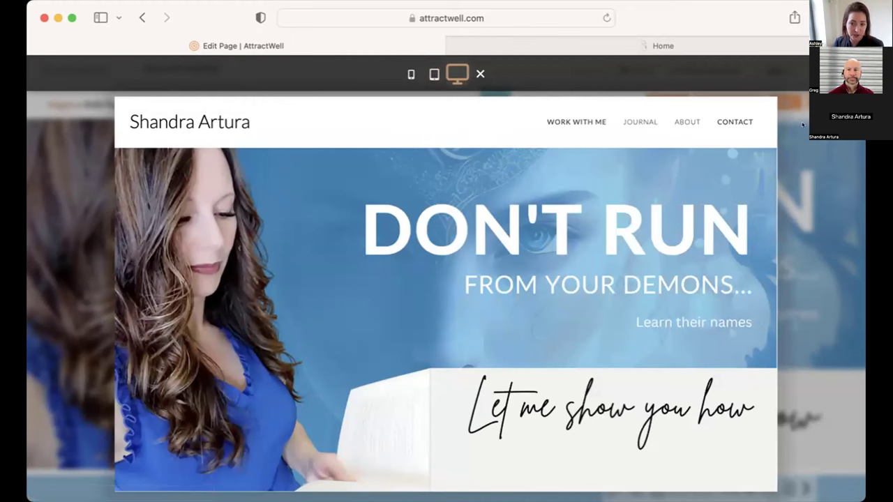
{"action": "left_click", "coordinate": [478, 73]}
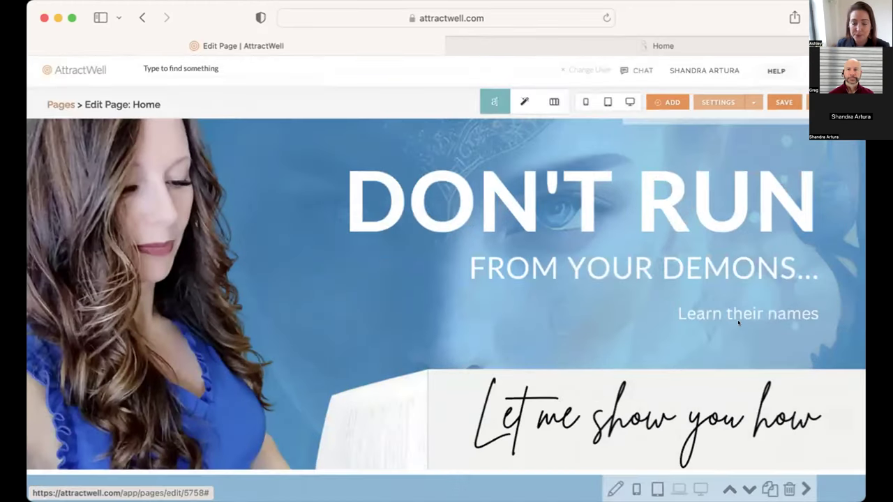
Step: Preview the Home page in the phone view and examine how the "Who is" section's text and photo display
{"action": "scroll", "coordinate": [576, 317], "scroll_direction": "down", "scroll_amount": 15}
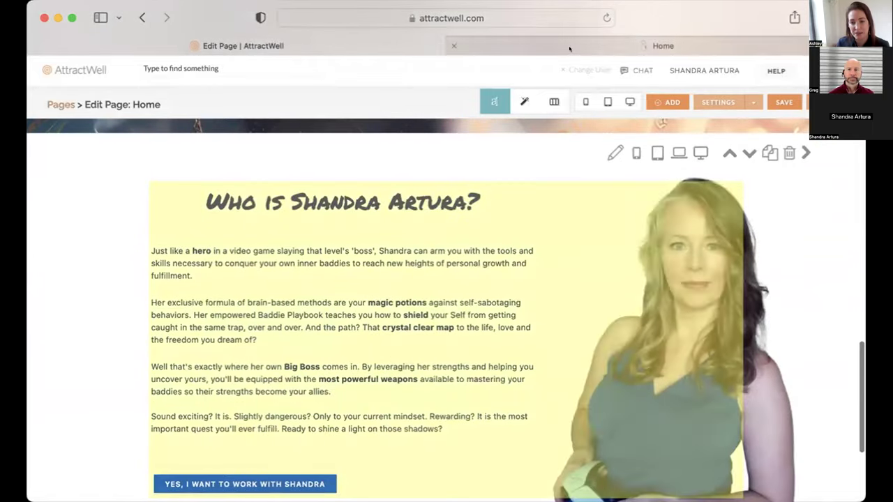
{"action": "left_click", "coordinate": [585, 102]}
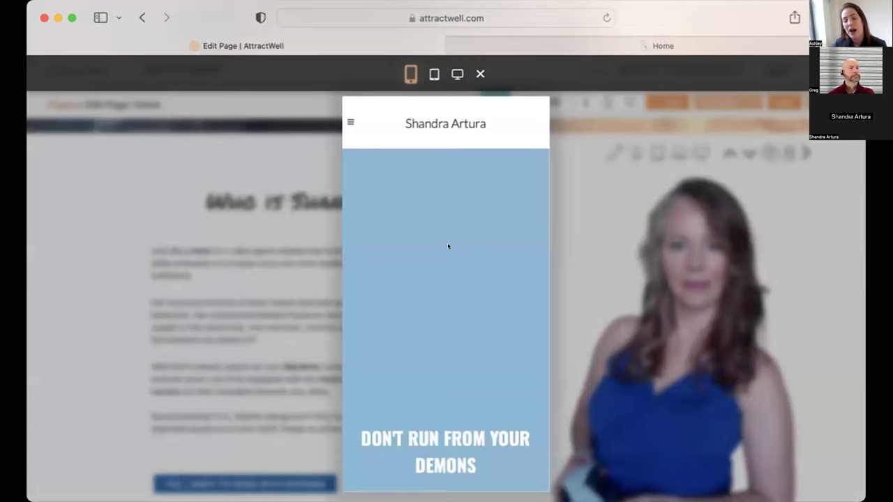
{"action": "scroll", "coordinate": [448, 245], "scroll_direction": "down", "scroll_amount": 20}
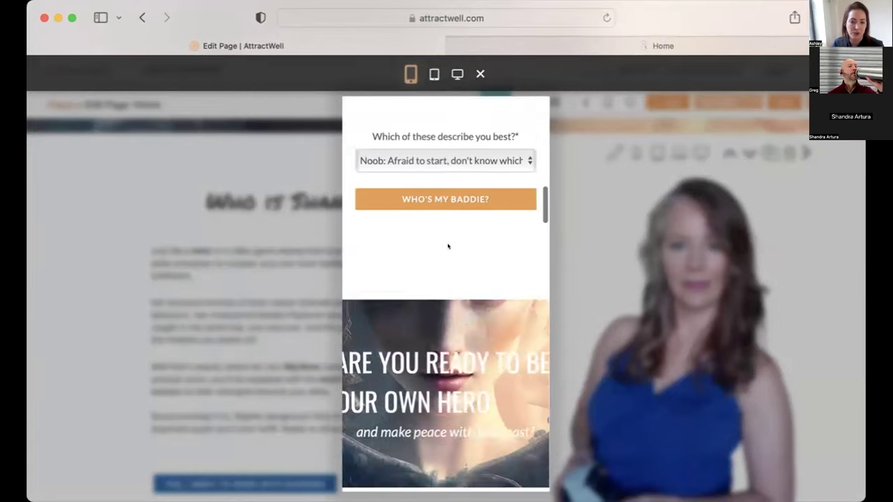
{"action": "scroll", "coordinate": [448, 245], "scroll_direction": "down", "scroll_amount": 2}
{"action": "scroll", "coordinate": [448, 246], "scroll_direction": "down", "scroll_amount": 8}
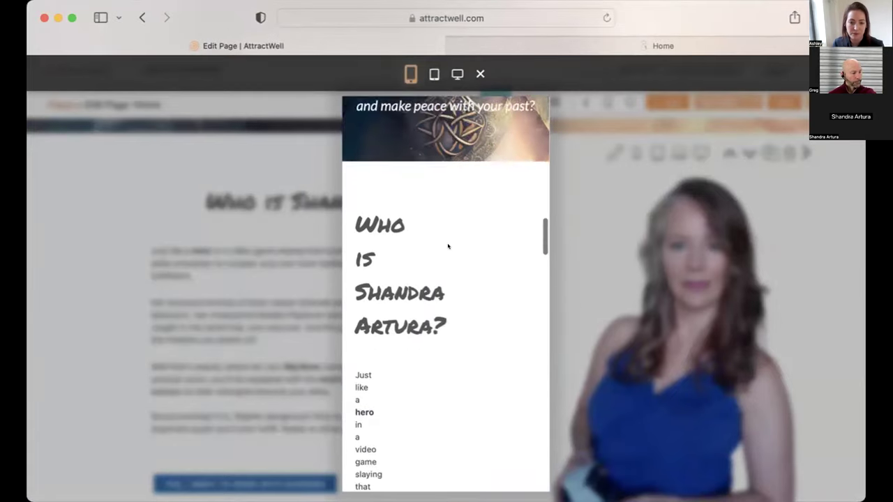
{"action": "scroll", "coordinate": [448, 246], "scroll_direction": "down", "scroll_amount": 12}
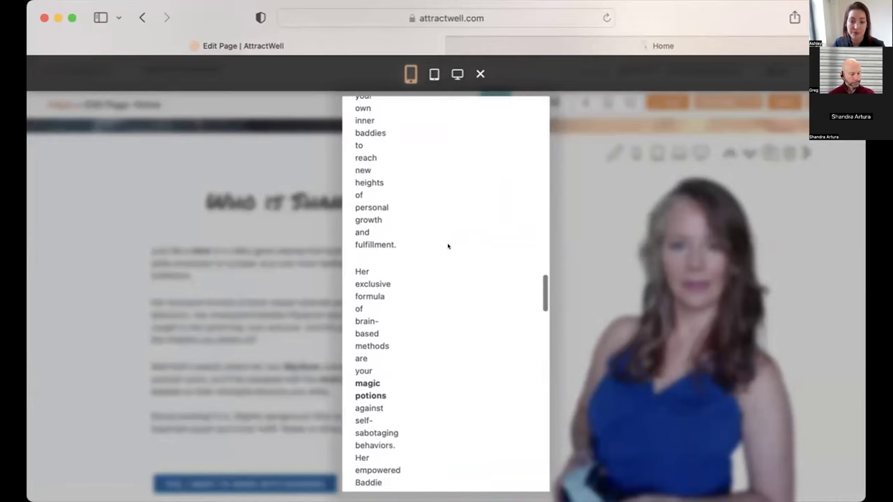
{"action": "scroll", "coordinate": [448, 246], "scroll_direction": "down", "scroll_amount": 15}
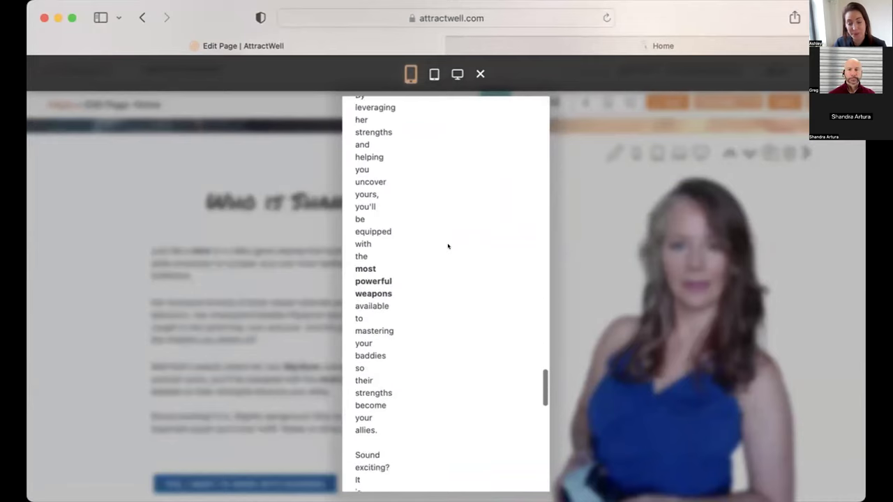
{"action": "scroll", "coordinate": [448, 245], "scroll_direction": "down", "scroll_amount": 5}
{"action": "scroll", "coordinate": [448, 246], "scroll_direction": "up", "scroll_amount": 10}
{"action": "scroll", "coordinate": [448, 246], "scroll_direction": "up", "scroll_amount": 15}
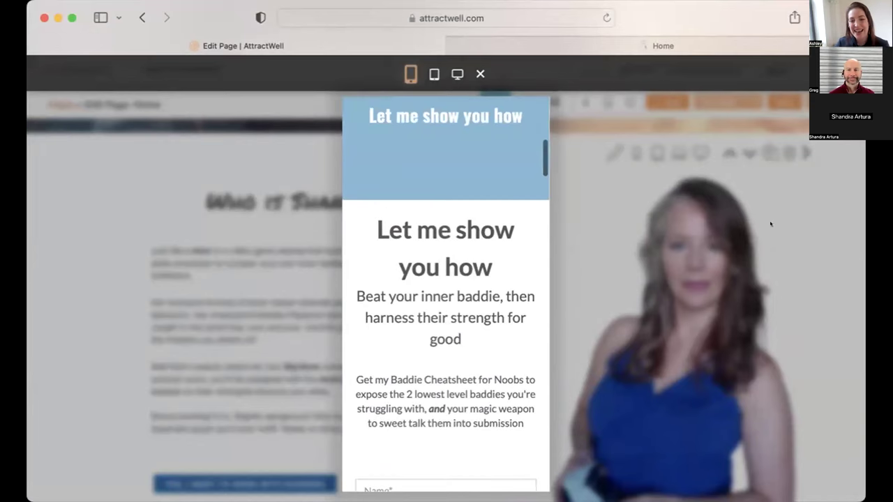
{"action": "left_click", "coordinate": [536, 91]}
Step: Add a "2 Column, Text Left, Photo Right" section between the "Who is" section and the footer
{"action": "scroll", "coordinate": [539, 252], "scroll_direction": "down", "scroll_amount": 5}
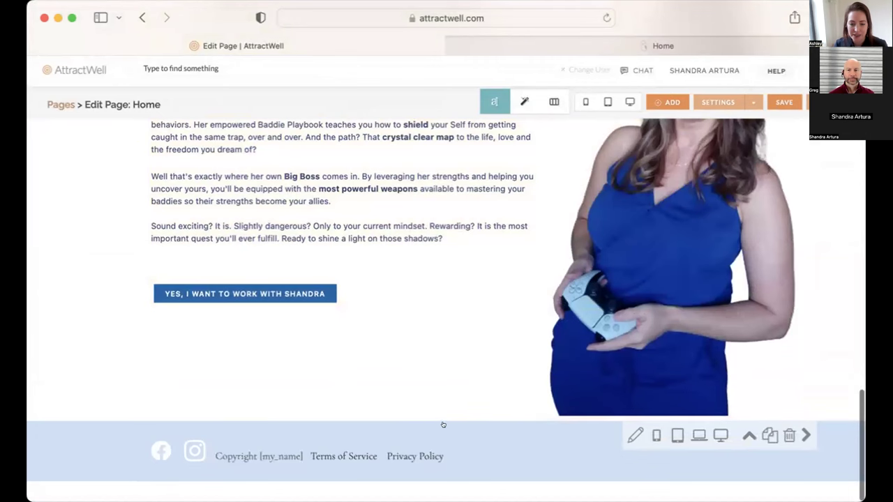
{"action": "left_click", "coordinate": [445, 417]}
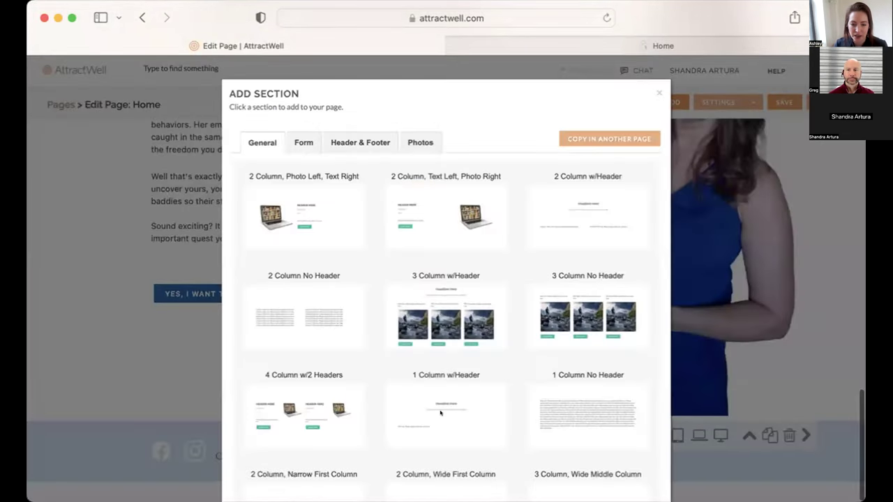
{"action": "left_click", "coordinate": [410, 219]}
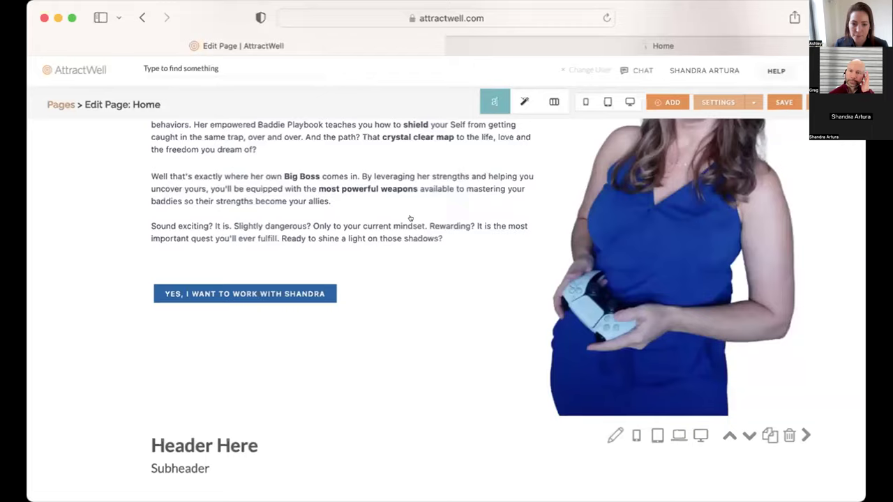
{"action": "scroll", "coordinate": [605, 275], "scroll_direction": "up", "scroll_amount": 3}
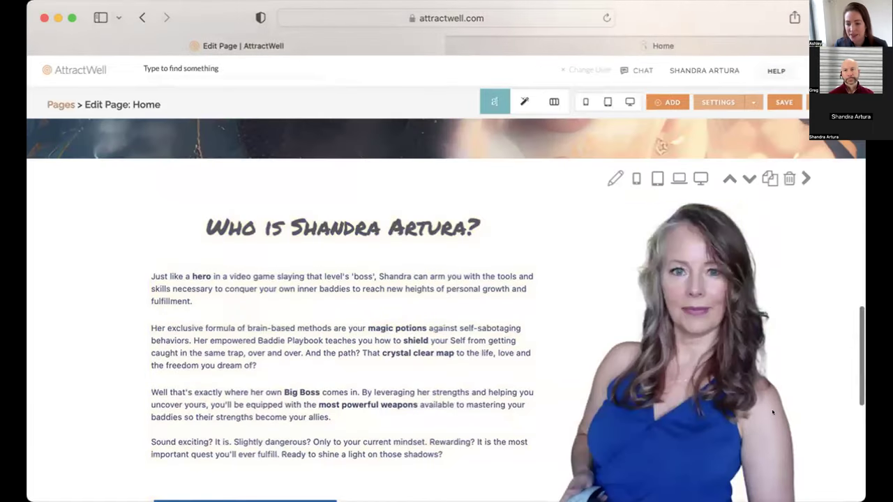
{"action": "scroll", "coordinate": [780, 390], "scroll_direction": "down", "scroll_amount": 2}
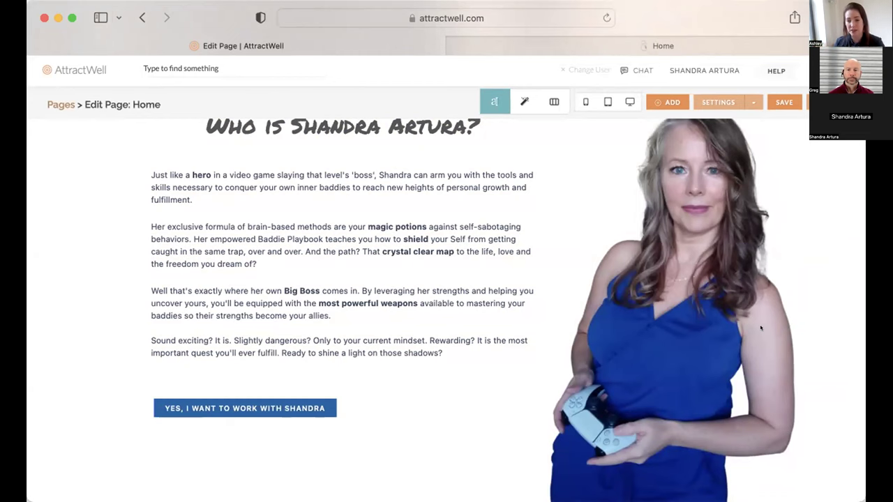
Step: Compare the added two-column placeholder section with the "Who is" section above it, and review the hero section again
{"action": "scroll", "coordinate": [760, 328], "scroll_direction": "down", "scroll_amount": 5}
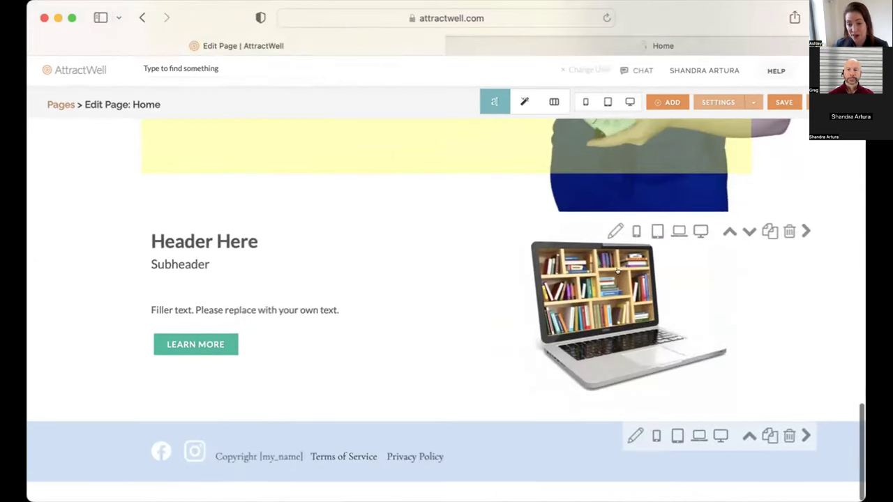
{"action": "scroll", "coordinate": [727, 370], "scroll_direction": "up", "scroll_amount": 3}
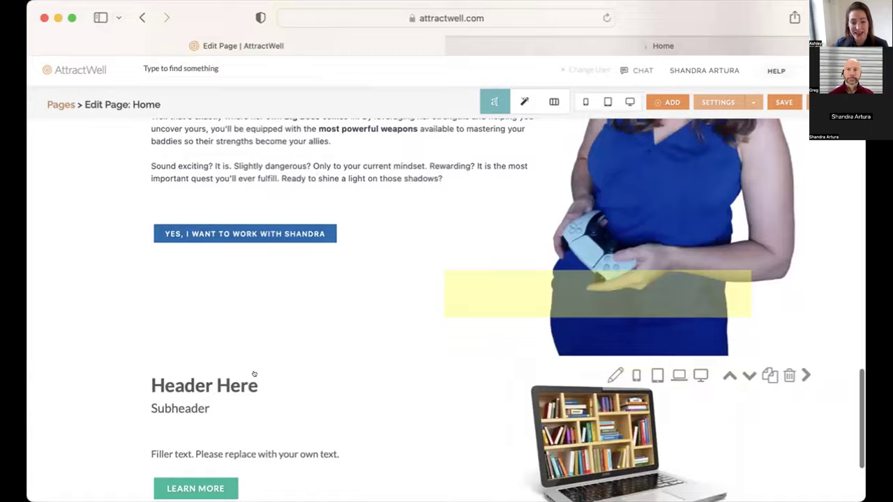
{"action": "scroll", "coordinate": [263, 390], "scroll_direction": "down", "scroll_amount": 3}
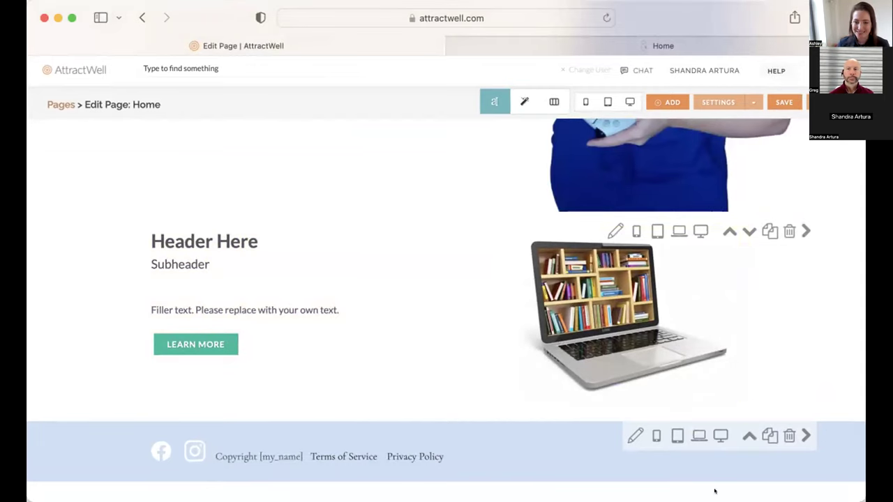
{"action": "scroll", "coordinate": [604, 201], "scroll_direction": "up", "scroll_amount": 10}
{"action": "scroll", "coordinate": [604, 201], "scroll_direction": "up", "scroll_amount": 10}
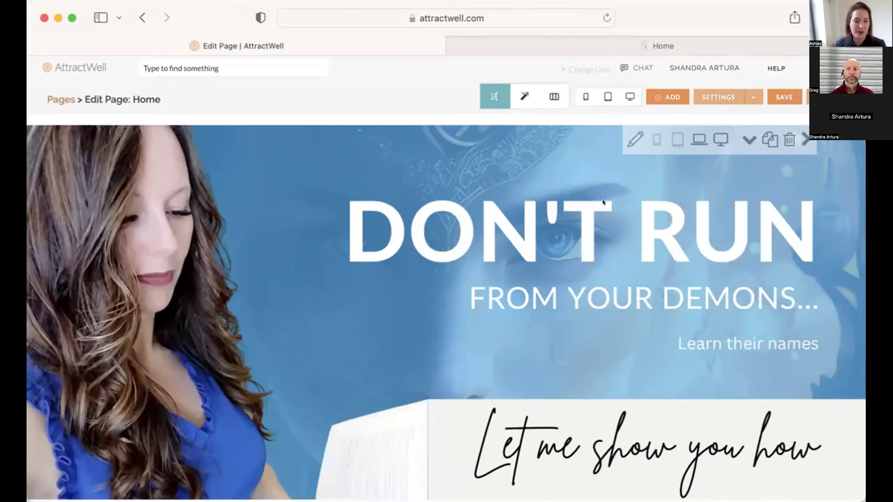
{"action": "scroll", "coordinate": [604, 202], "scroll_direction": "up", "scroll_amount": 1}
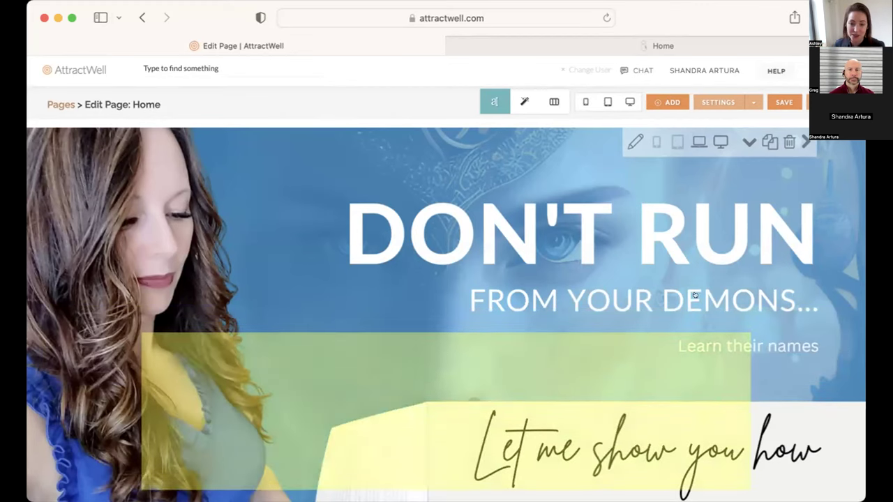
{"action": "scroll", "coordinate": [543, 396], "scroll_direction": "down", "scroll_amount": 2}
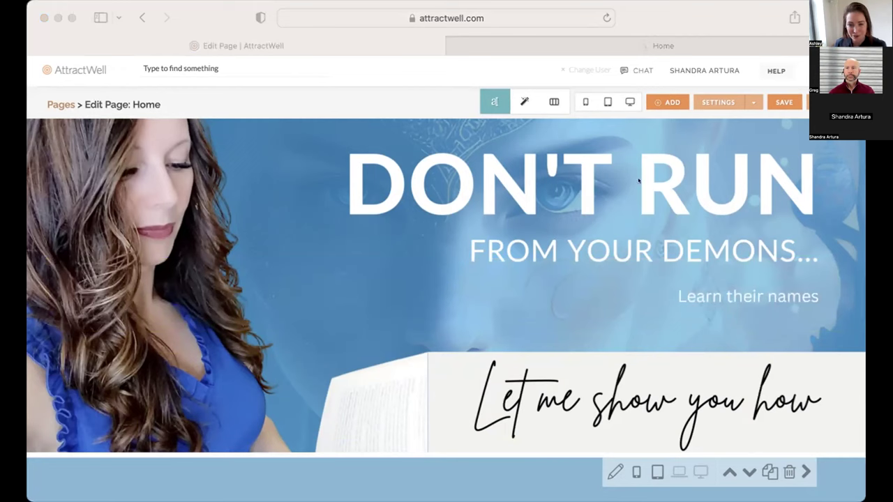
Step: Leave the Home page editor and return to the list of website pages
{"action": "left_click", "coordinate": [56, 104]}
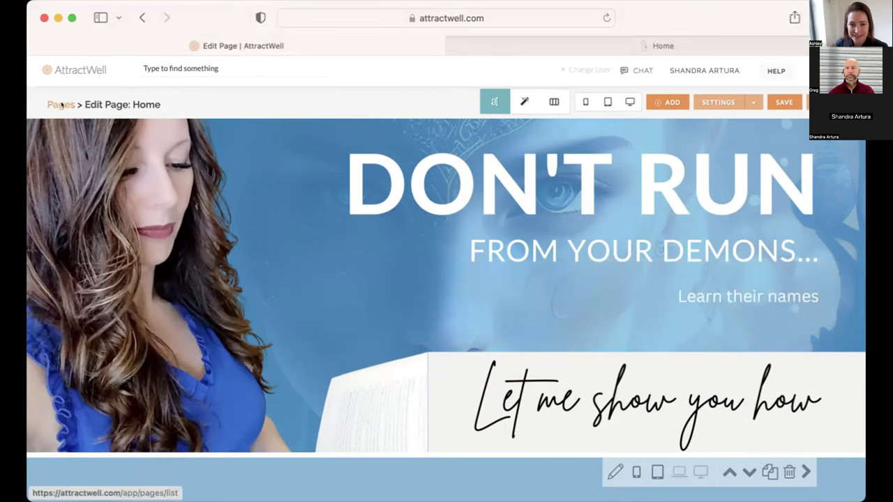
{"action": "left_click", "coordinate": [61, 105]}
{"action": "left_click", "coordinate": [383, 225]}
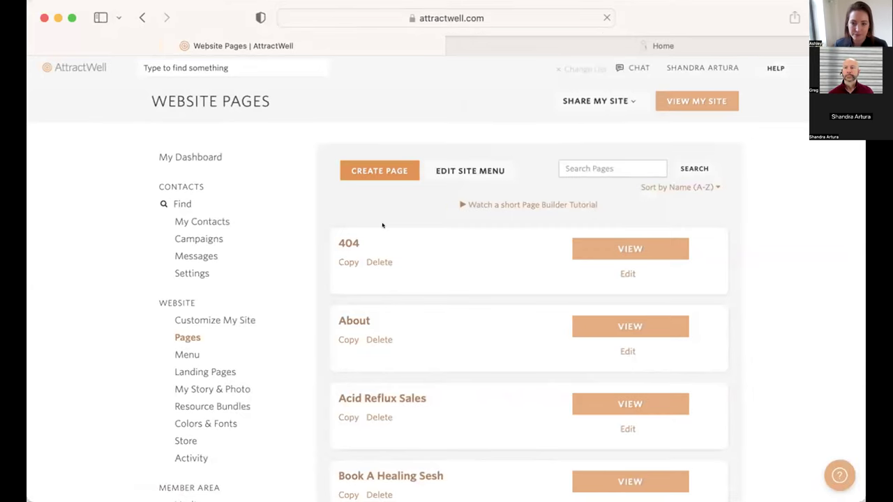
Step: Examine the lead capture form on the live Home page, including the "Which of these describe you best?" question
{"action": "left_click", "coordinate": [583, 41]}
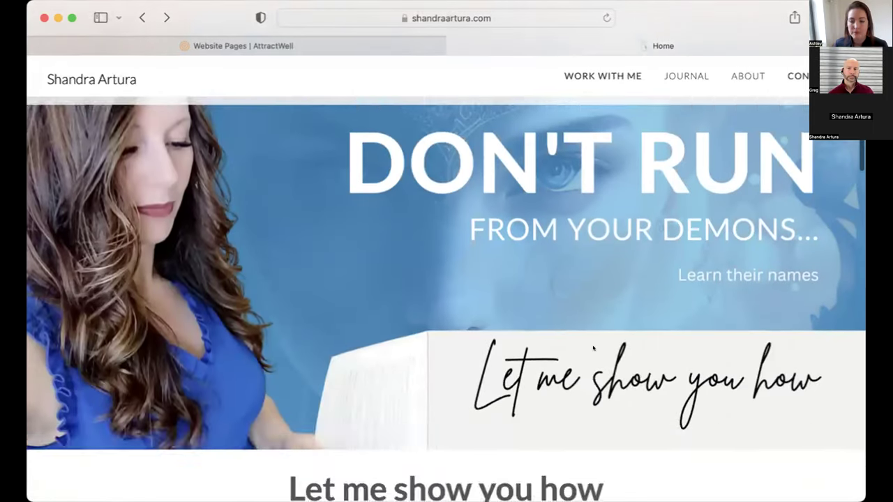
{"action": "scroll", "coordinate": [593, 348], "scroll_direction": "down", "scroll_amount": 6}
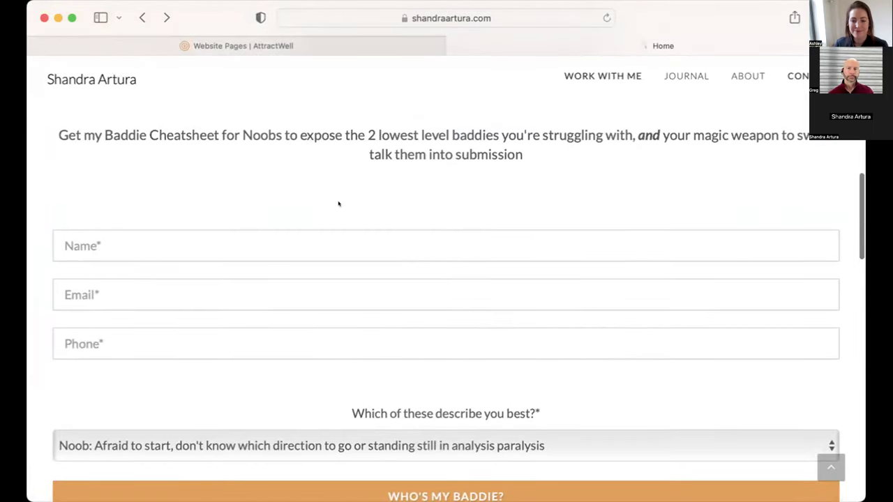
{"action": "scroll", "coordinate": [428, 325], "scroll_direction": "down", "scroll_amount": 3}
{"action": "scroll", "coordinate": [430, 329], "scroll_direction": "up", "scroll_amount": 4}
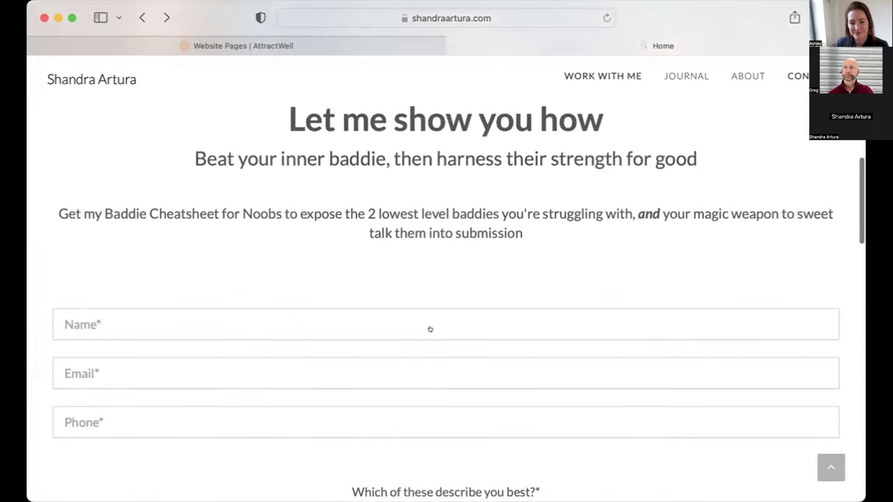
{"action": "scroll", "coordinate": [430, 329], "scroll_direction": "up", "scroll_amount": 2}
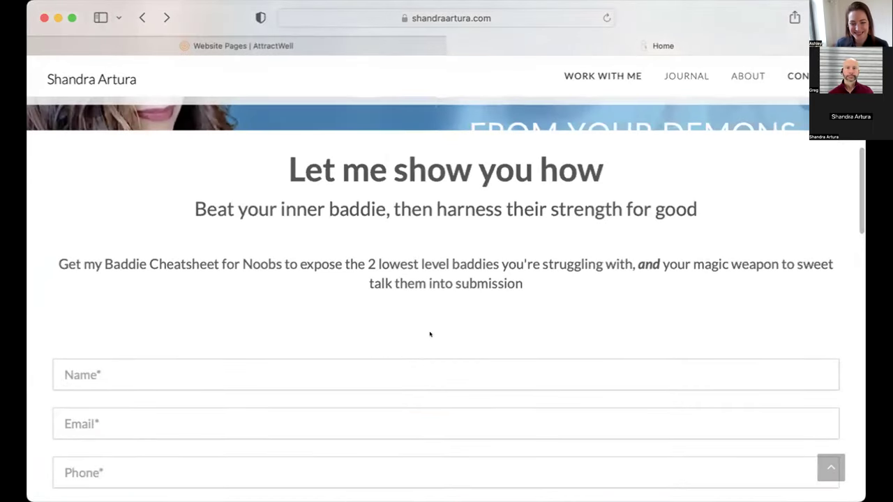
{"action": "scroll", "coordinate": [429, 334], "scroll_direction": "down", "scroll_amount": 2}
{"action": "scroll", "coordinate": [430, 334], "scroll_direction": "down", "scroll_amount": 1}
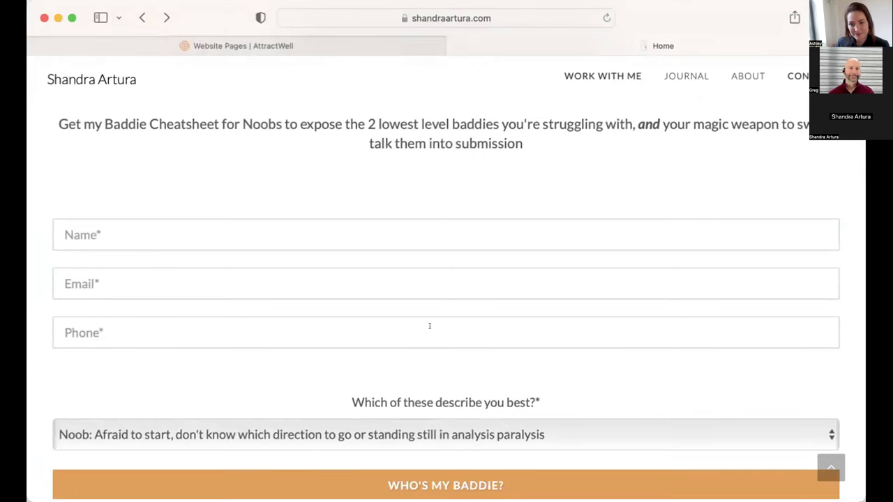
{"action": "scroll", "coordinate": [429, 326], "scroll_direction": "down", "scroll_amount": 1}
{"action": "scroll", "coordinate": [430, 326], "scroll_direction": "down", "scroll_amount": 2}
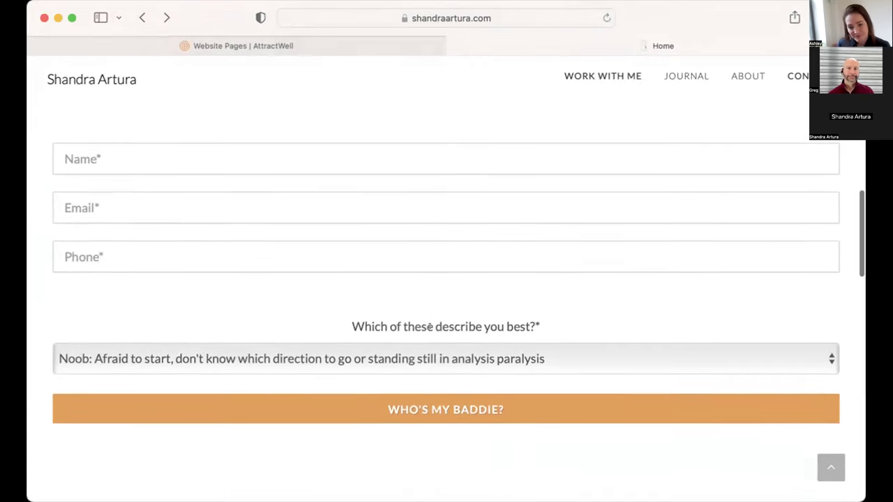
{"action": "scroll", "coordinate": [430, 328], "scroll_direction": "down", "scroll_amount": 2}
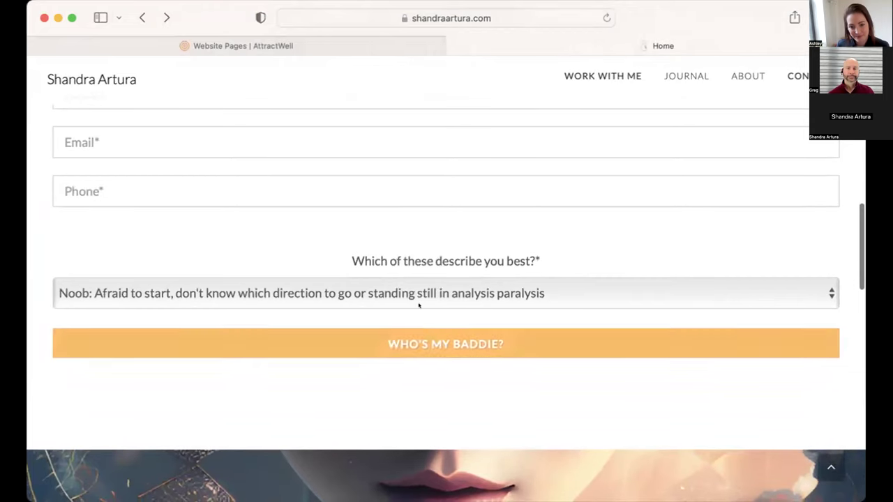
Step: Search the website pages for "home" and open the Home page for editing
{"action": "left_click", "coordinate": [303, 43]}
{"action": "scroll", "coordinate": [462, 321], "scroll_direction": "down", "scroll_amount": 3}
{"action": "scroll", "coordinate": [462, 321], "scroll_direction": "up", "scroll_amount": 3}
{"action": "left_click", "coordinate": [614, 168]}
{"action": "type", "text": "home"}
{"action": "key", "text": "Return"}
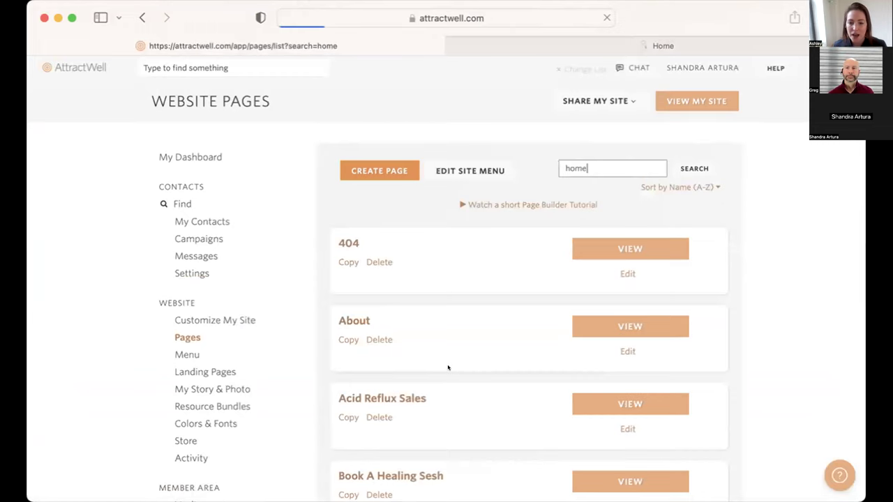
{"action": "left_click", "coordinate": [356, 263]}
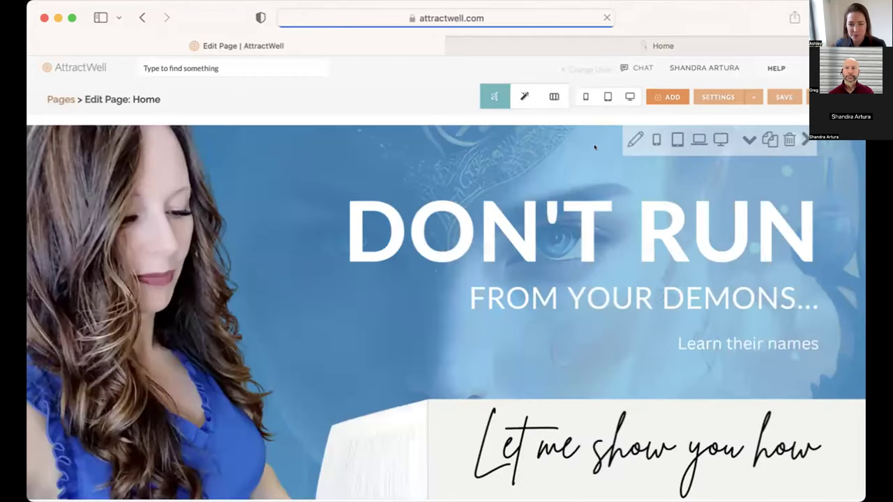
Step: Open the Home page's lead capture settings and check the Save To choices for the "Which of these describe you best?" field
{"action": "left_click", "coordinate": [718, 97]}
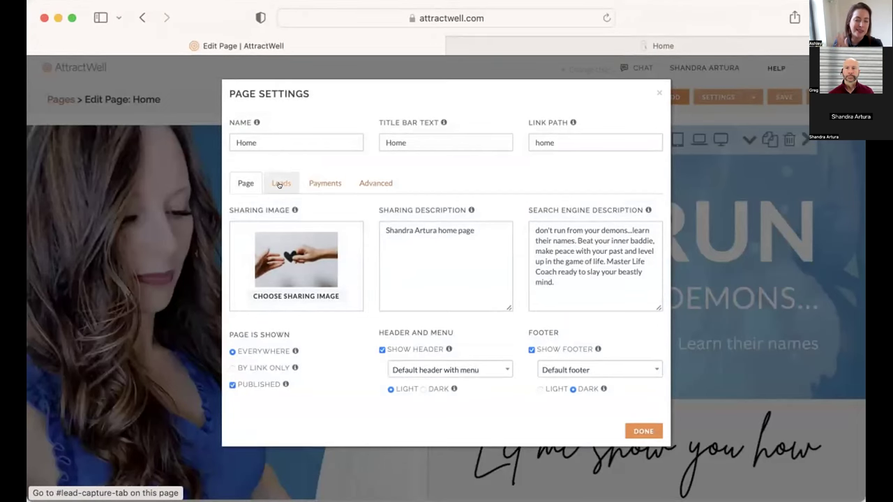
{"action": "left_click", "coordinate": [279, 184]}
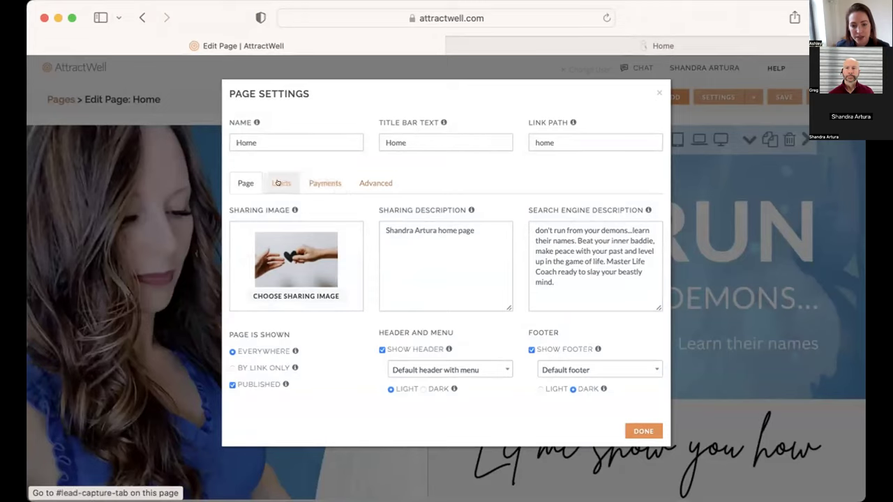
{"action": "scroll", "coordinate": [363, 295], "scroll_direction": "down", "scroll_amount": 5}
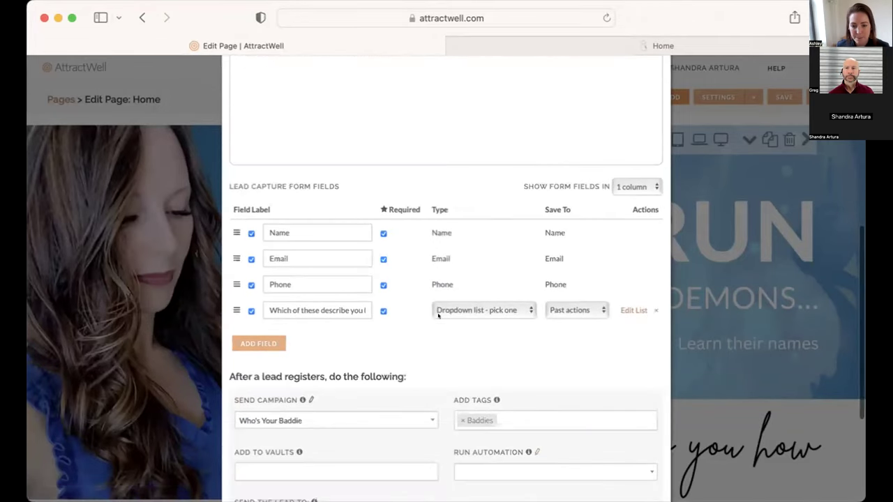
{"action": "left_click", "coordinate": [577, 309]}
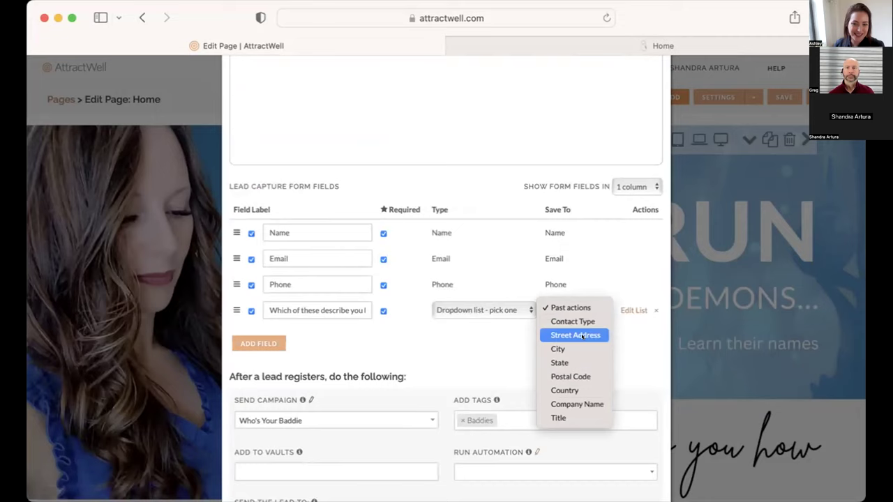
{"action": "left_click", "coordinate": [493, 373]}
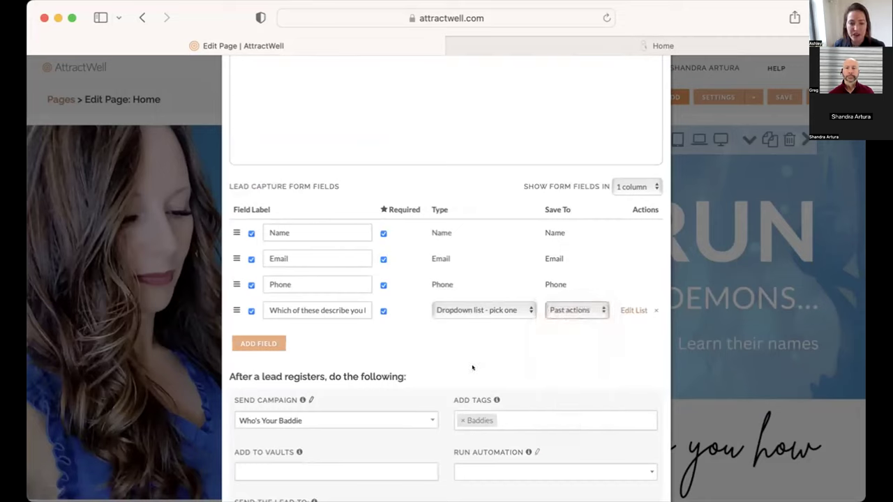
Step: Add the tag "noob" to the Noob answer in the "Which of these describe you best?" list
{"action": "left_click", "coordinate": [619, 308]}
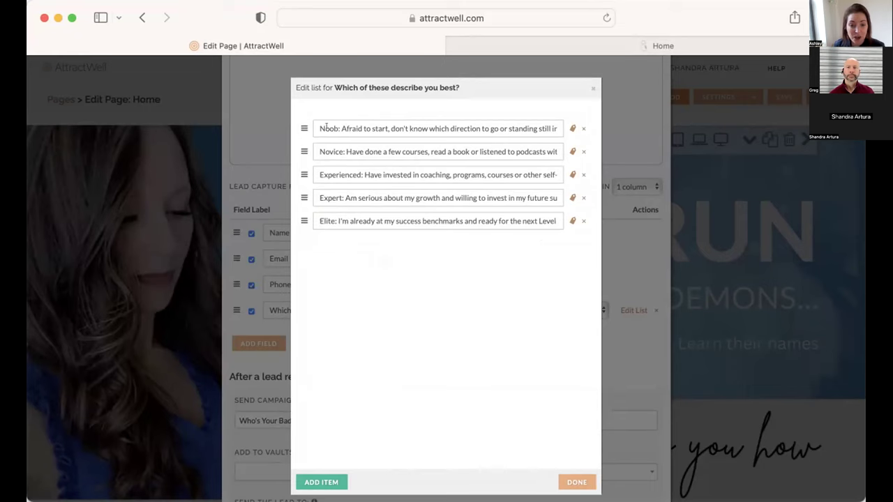
{"action": "left_click", "coordinate": [572, 128]}
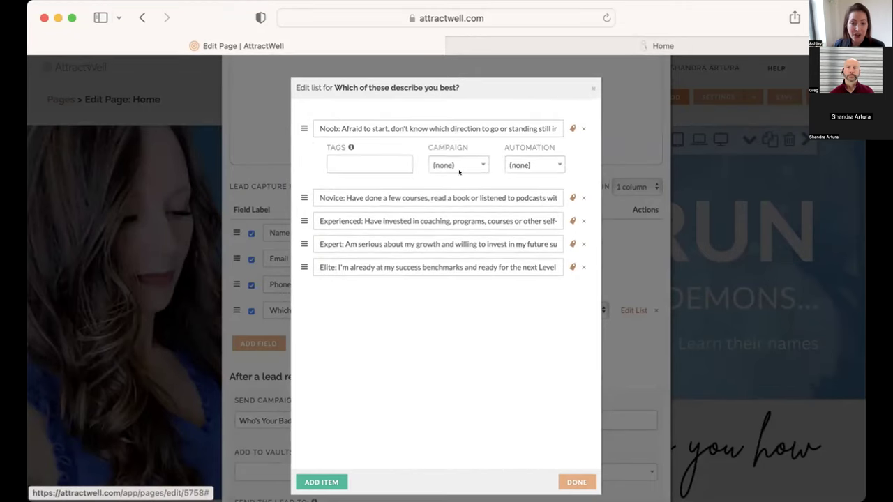
{"action": "left_click", "coordinate": [383, 161]}
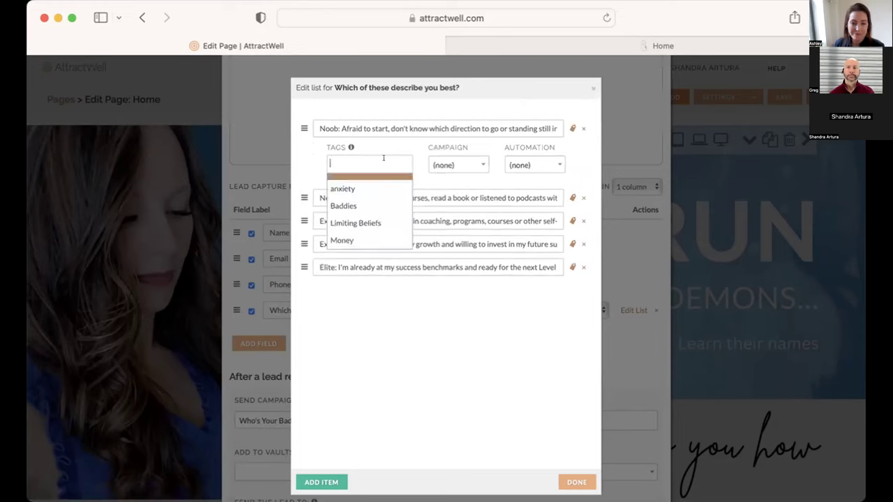
{"action": "type", "text": "noob"}
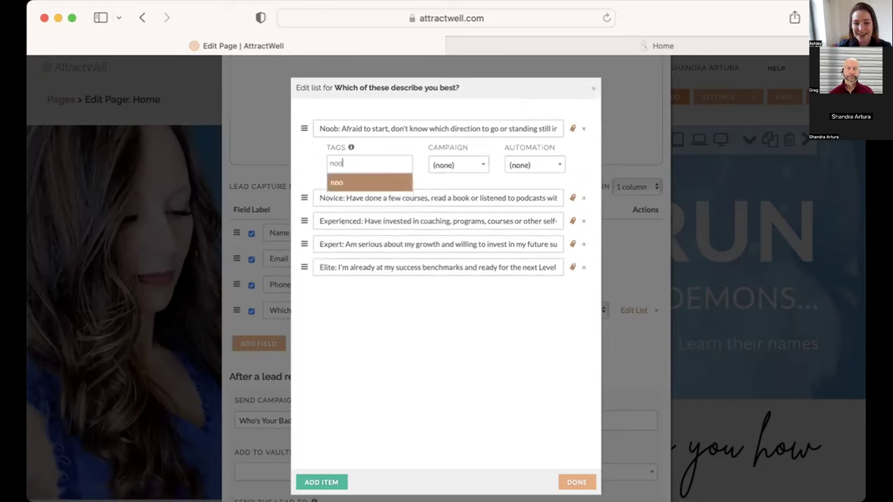
{"action": "left_click", "coordinate": [379, 181]}
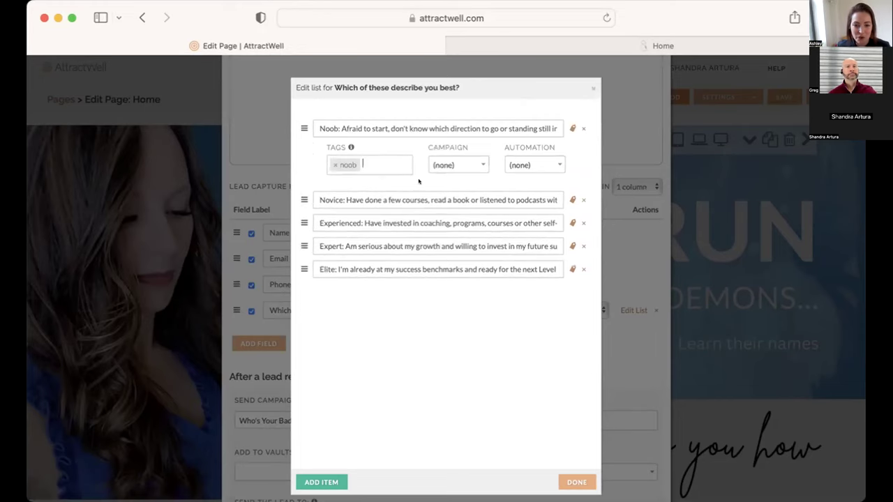
Step: View the campaign choices for the Noob answer and the tag choices for the Novice answer, and close the page settings
{"action": "left_click", "coordinate": [451, 165]}
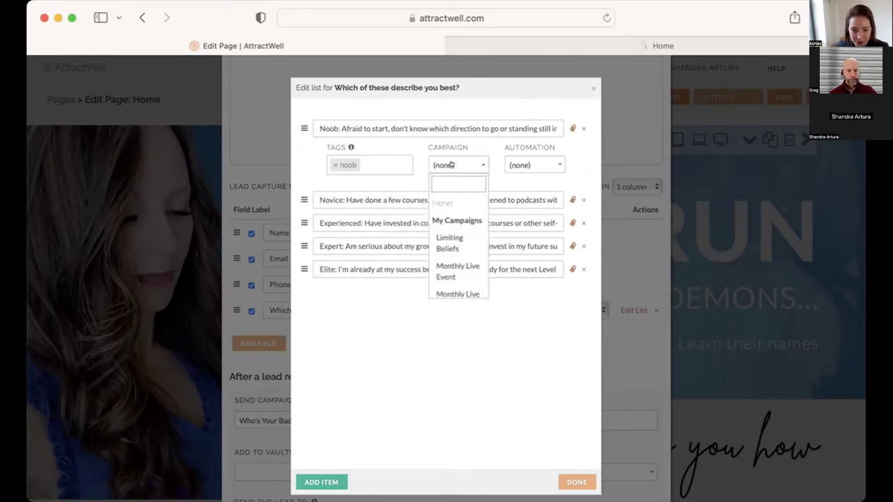
{"action": "left_click", "coordinate": [342, 291]}
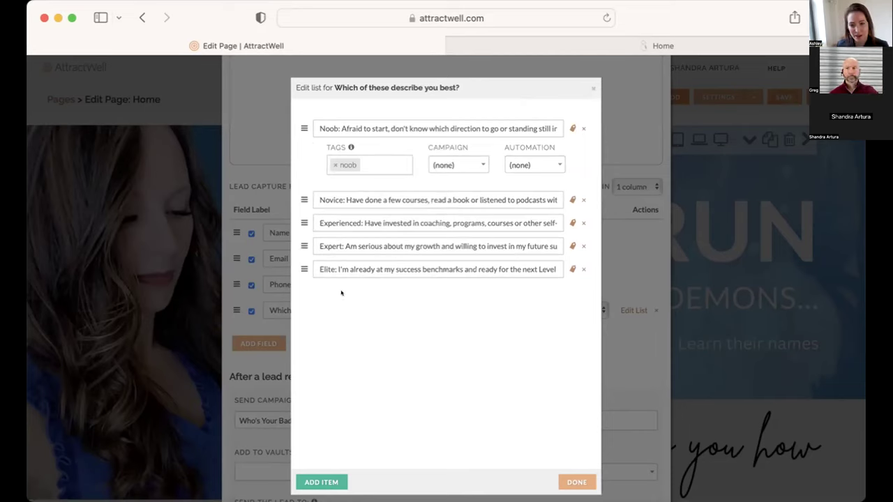
{"action": "left_click", "coordinate": [568, 201]}
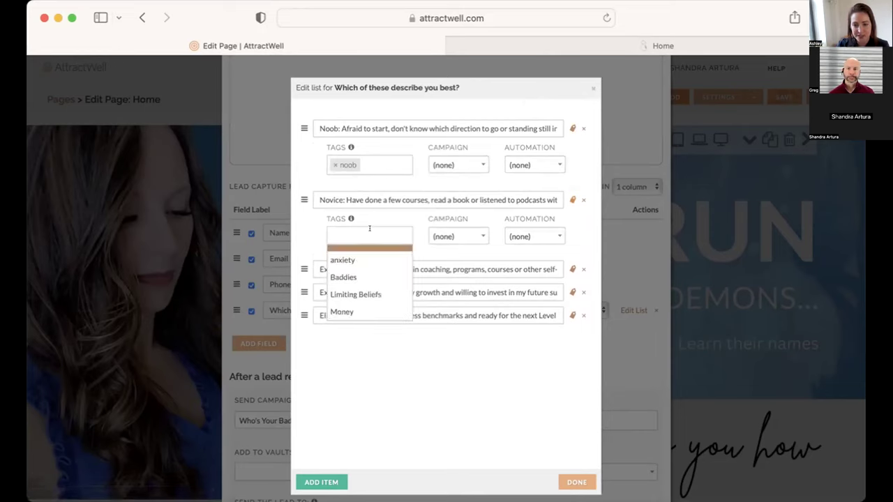
{"action": "left_click", "coordinate": [446, 370]}
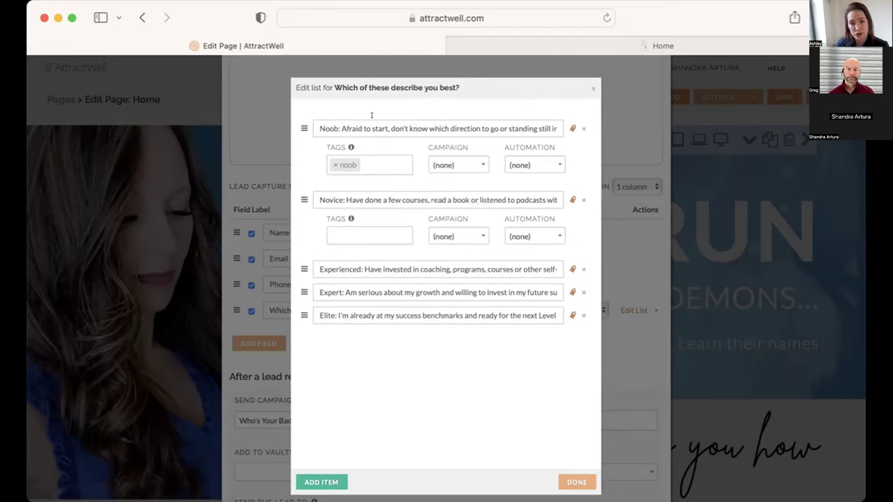
{"action": "left_click", "coordinate": [591, 87]}
{"action": "scroll", "coordinate": [590, 80], "scroll_direction": "up", "scroll_amount": 5}
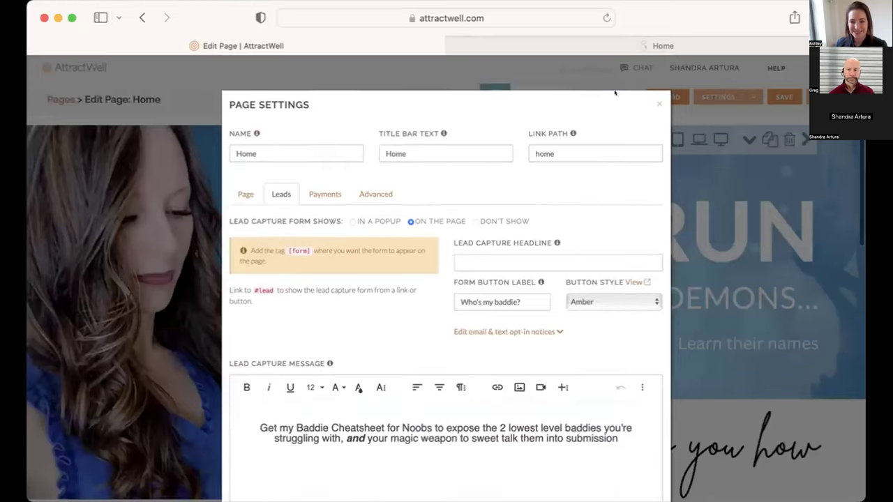
{"action": "left_click", "coordinate": [655, 93]}
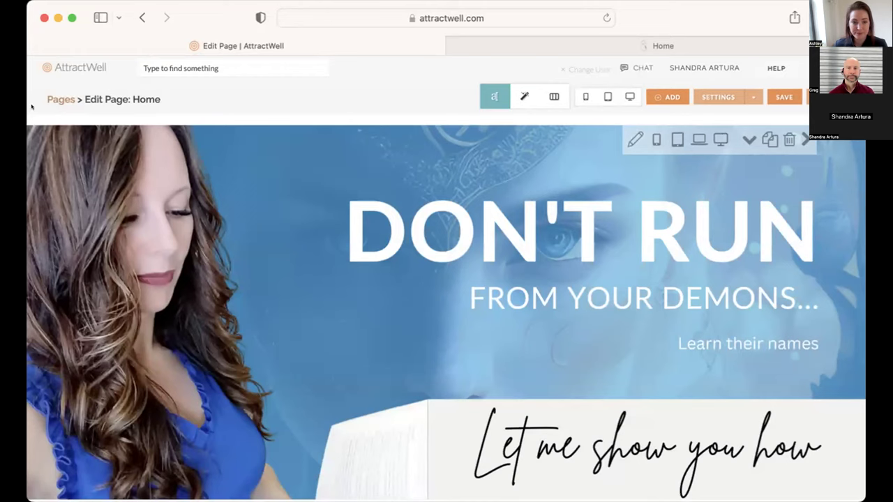
Step: Leave the Home page editor and open the member area's list of vaults
{"action": "left_click", "coordinate": [54, 99]}
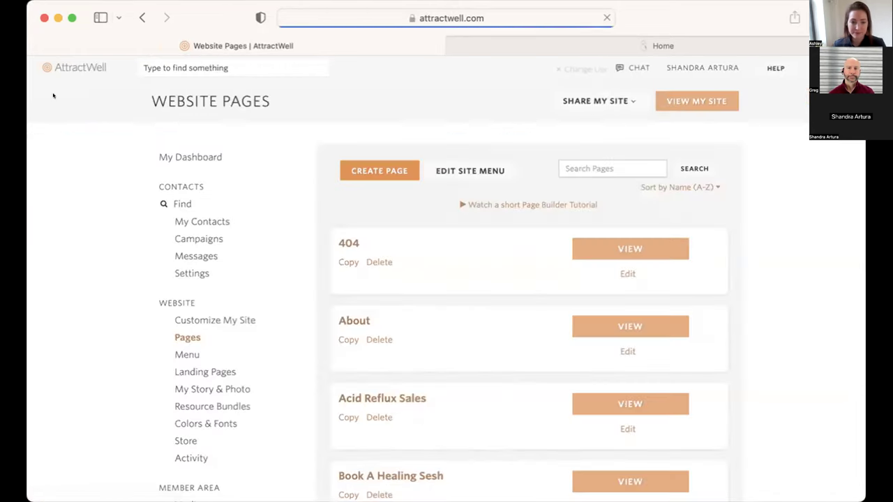
{"action": "scroll", "coordinate": [219, 344], "scroll_direction": "down", "scroll_amount": 5}
{"action": "left_click", "coordinate": [179, 244]}
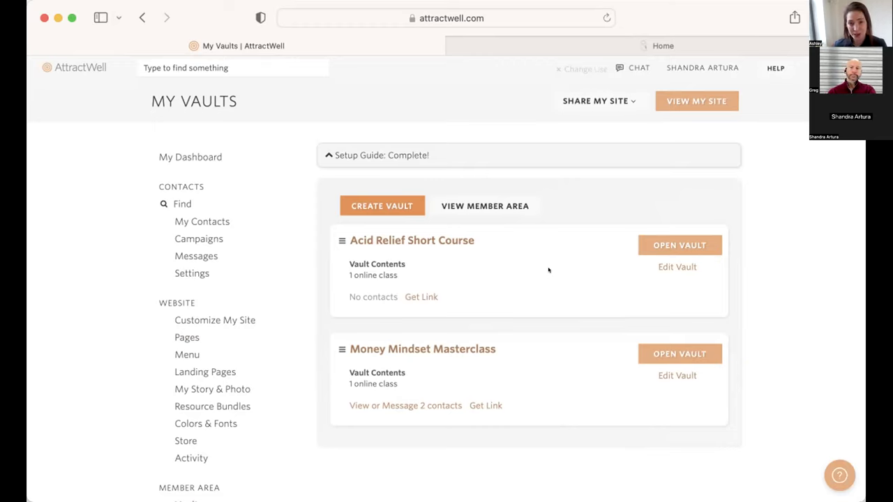
Step: Start a new vault and view the options for letting others in the member area see and join it
{"action": "left_click", "coordinate": [361, 204]}
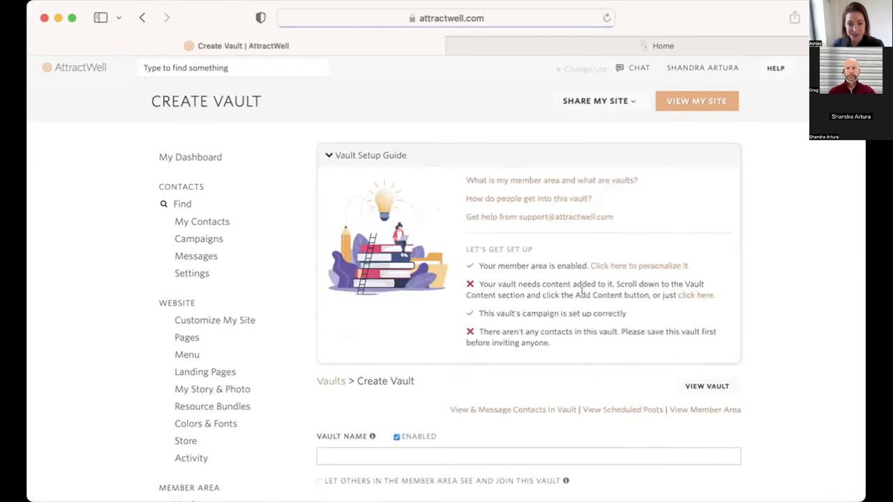
{"action": "scroll", "coordinate": [621, 307], "scroll_direction": "down", "scroll_amount": 4}
{"action": "left_click", "coordinate": [342, 203]}
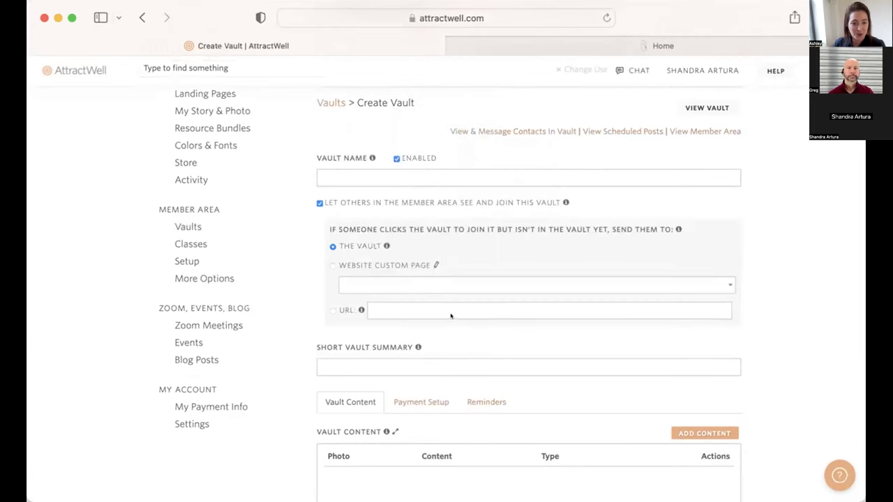
{"action": "scroll", "coordinate": [360, 317], "scroll_direction": "down", "scroll_amount": 1}
Step: Open the member area setup and examine the option that allows any website visitor to sign up for the member area
{"action": "left_click", "coordinate": [213, 265]}
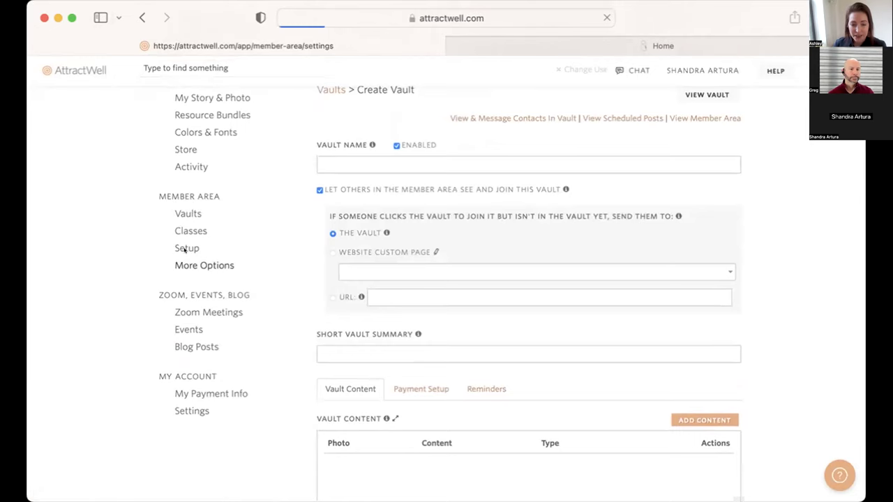
{"action": "scroll", "coordinate": [192, 307], "scroll_direction": "down", "scroll_amount": 3}
{"action": "scroll", "coordinate": [189, 317], "scroll_direction": "down", "scroll_amount": 4}
{"action": "left_click", "coordinate": [177, 350]}
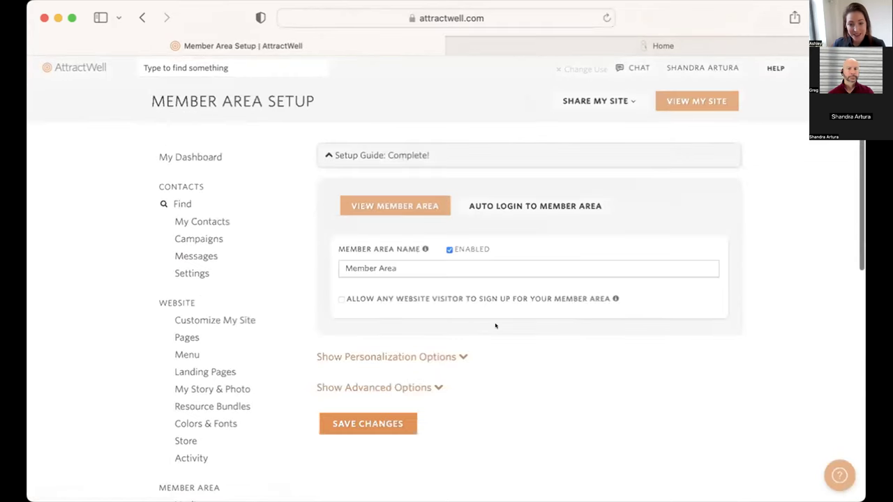
{"action": "scroll", "coordinate": [489, 318], "scroll_direction": "down", "scroll_amount": 2}
{"action": "scroll", "coordinate": [357, 242], "scroll_direction": "up", "scroll_amount": 3}
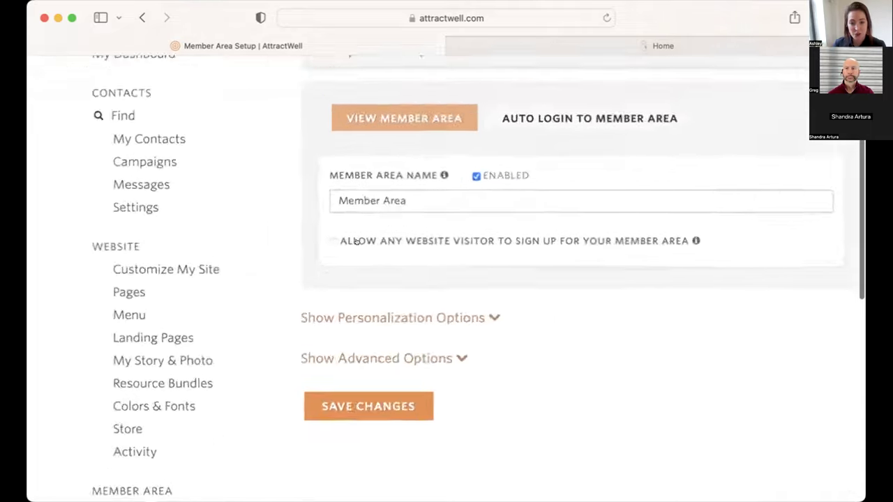
{"action": "scroll", "coordinate": [357, 242], "scroll_direction": "up", "scroll_amount": 2}
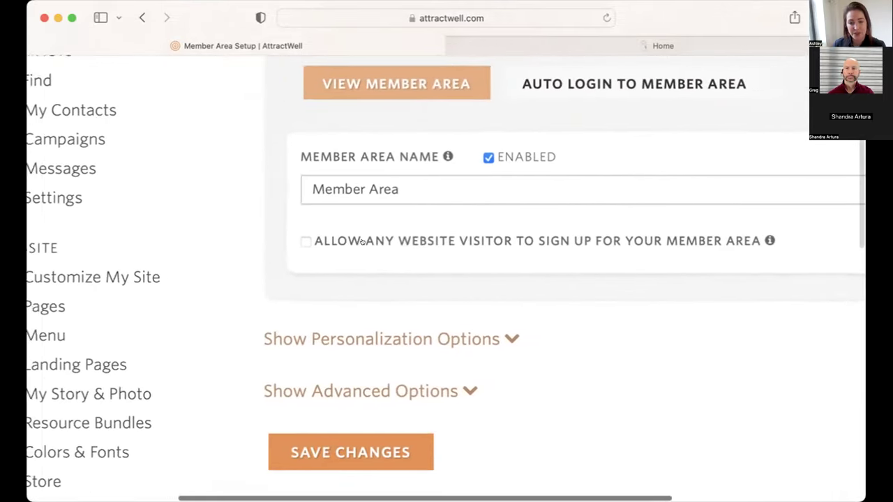
{"action": "scroll", "coordinate": [362, 242], "scroll_direction": "down", "scroll_amount": 1}
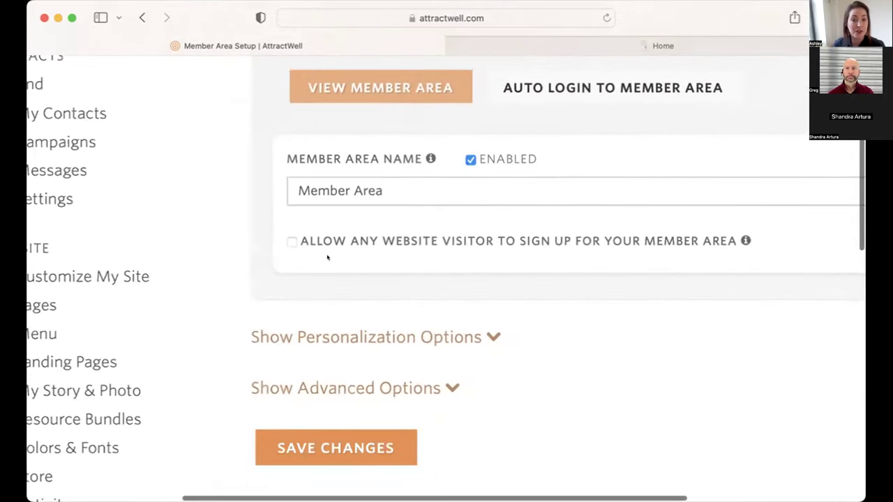
{"action": "scroll", "coordinate": [327, 257], "scroll_direction": "down", "scroll_amount": 3}
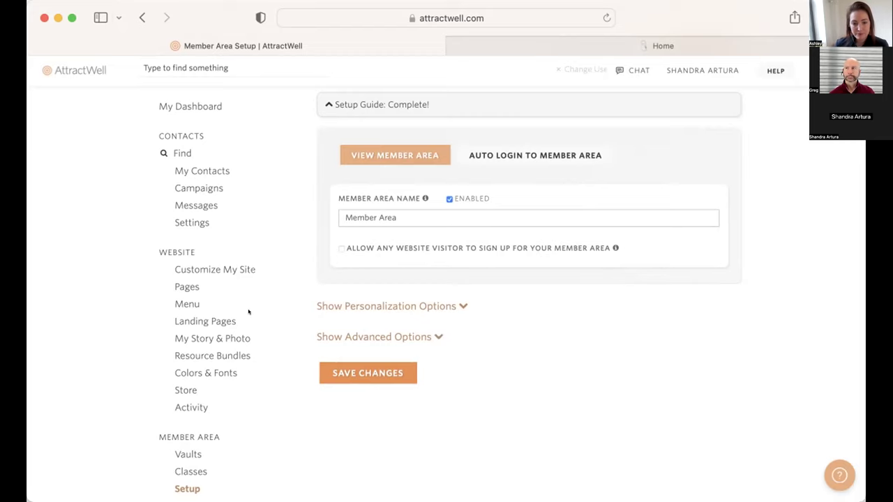
Step: Return to the list of vaults and check the navigation menu on the live Home page
{"action": "left_click", "coordinate": [189, 452]}
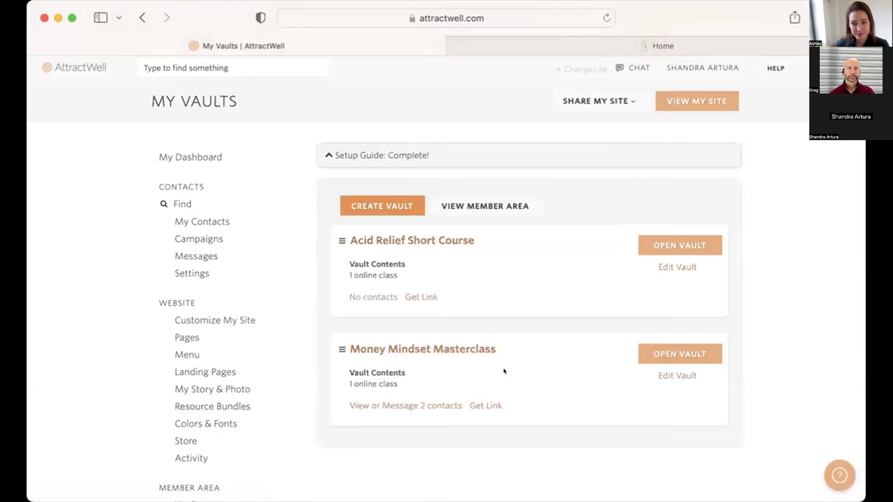
{"action": "scroll", "coordinate": [503, 371], "scroll_direction": "down", "scroll_amount": 1}
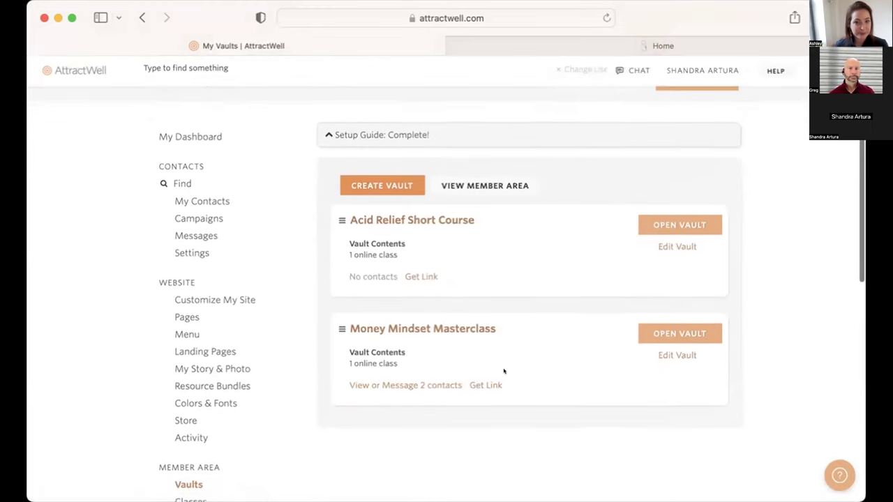
{"action": "left_click", "coordinate": [691, 47]}
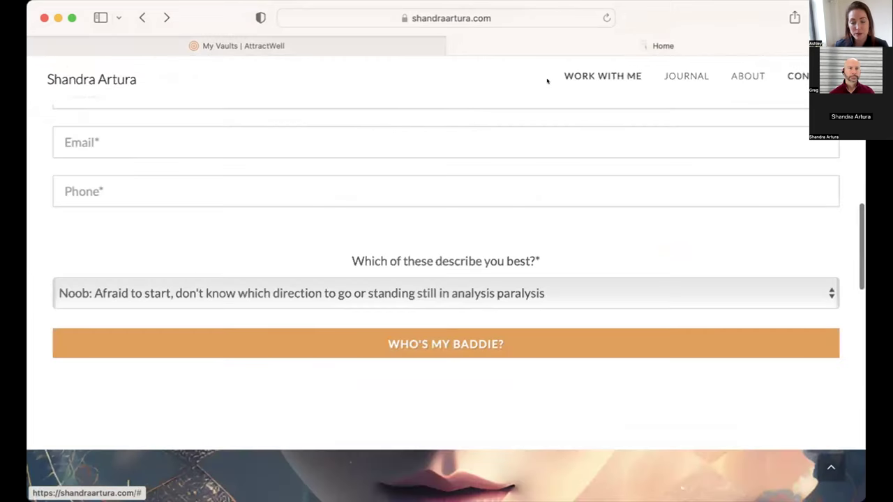
{"action": "left_click", "coordinate": [298, 46]}
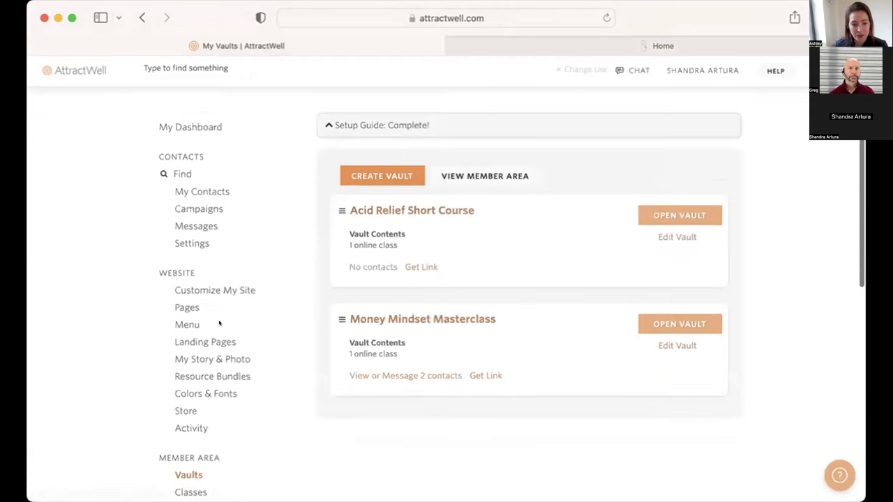
Step: Open the website menu settings and start adding a menu item that shows the Member Area
{"action": "scroll", "coordinate": [218, 317], "scroll_direction": "down", "scroll_amount": 1}
{"action": "left_click", "coordinate": [188, 299]}
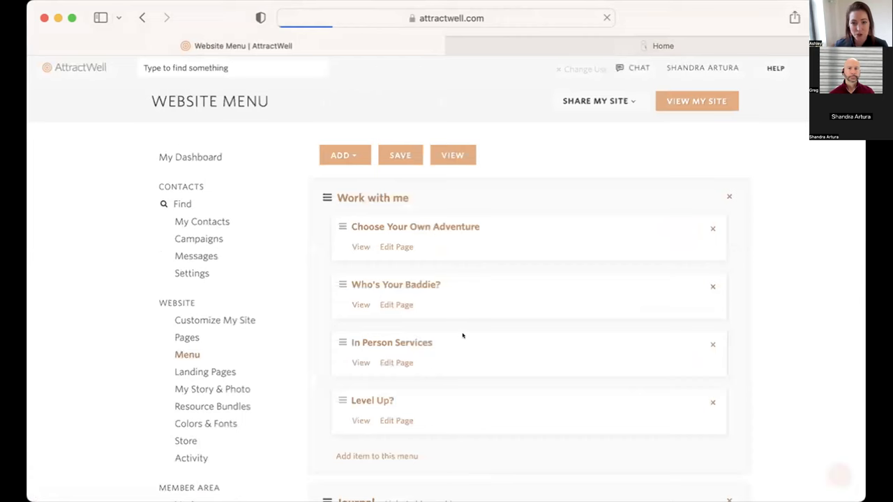
{"action": "left_click", "coordinate": [341, 154]}
{"action": "left_click", "coordinate": [349, 178]}
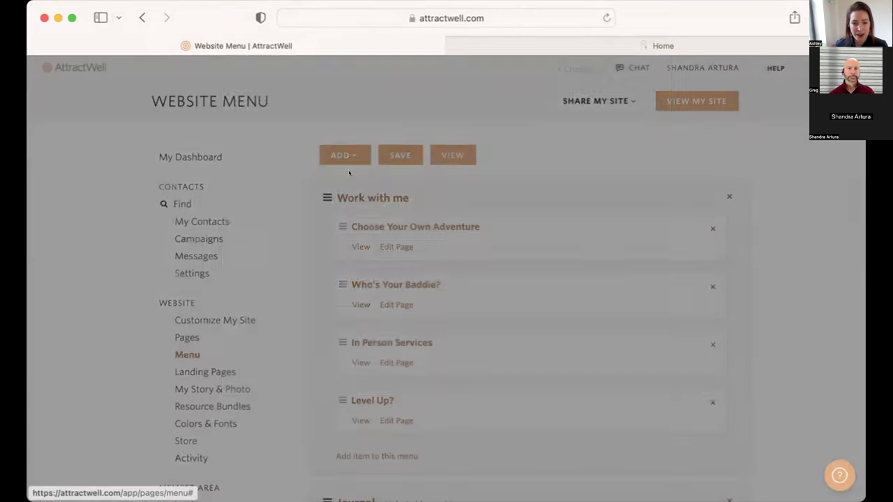
{"action": "left_click", "coordinate": [265, 143]}
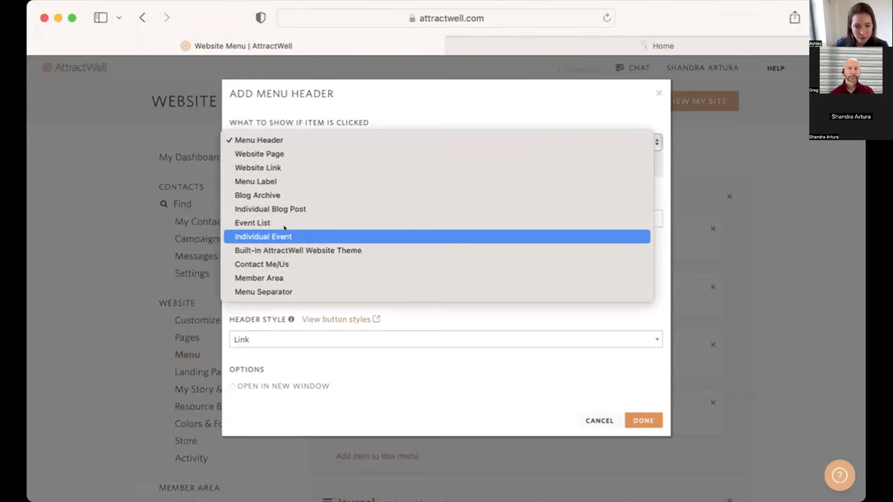
{"action": "left_click", "coordinate": [292, 275]}
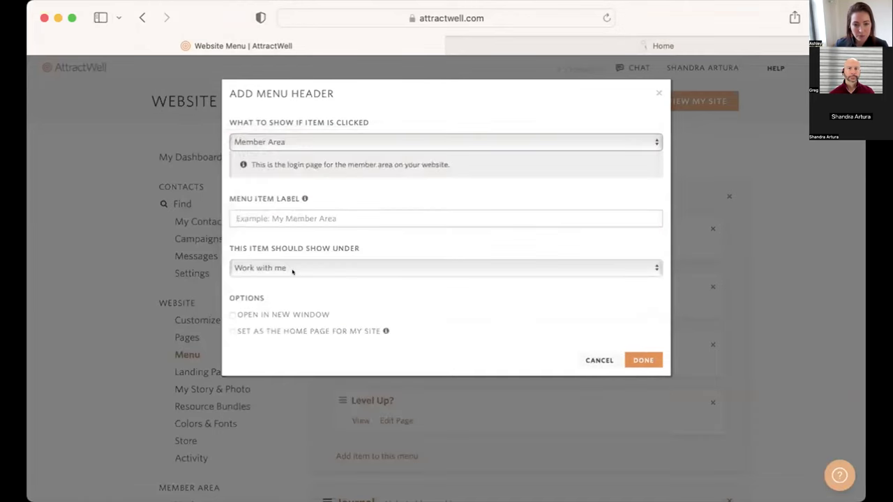
Step: Label the Member Area menu item "Members", leave it under "Work with me", and keep the changes
{"action": "left_click", "coordinate": [285, 218]}
{"action": "type", "text": "Members"}
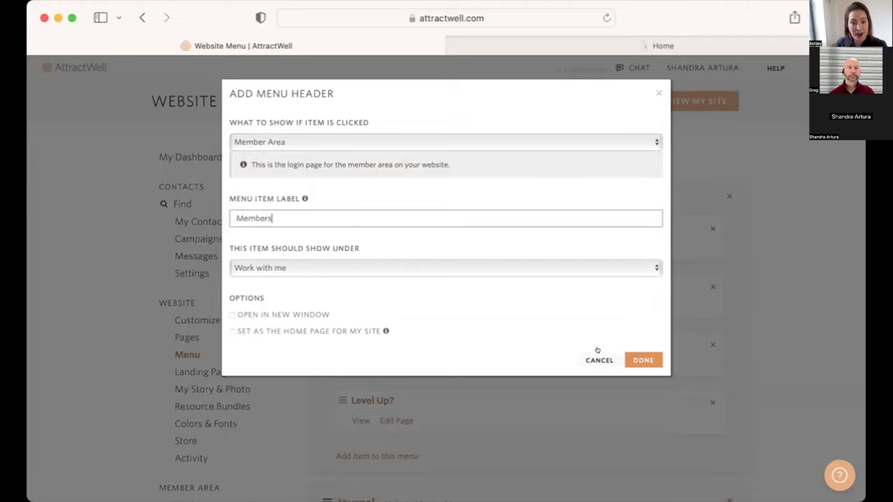
{"action": "left_click", "coordinate": [485, 270]}
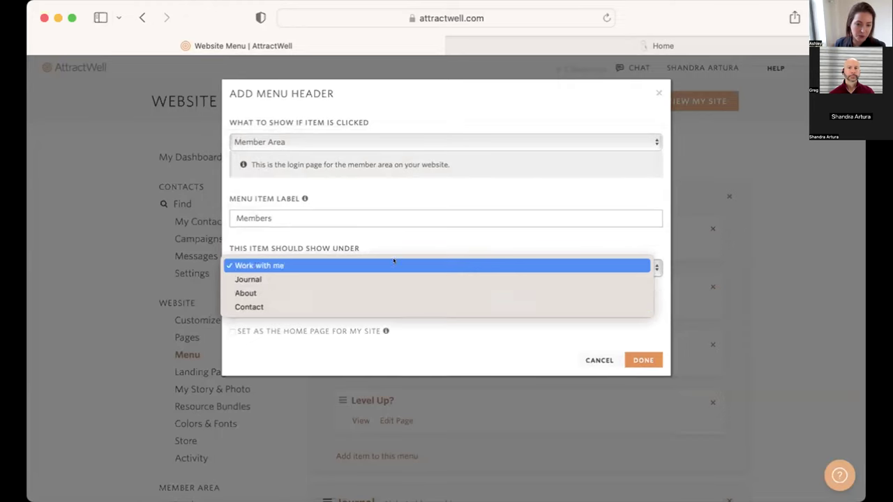
{"action": "left_click", "coordinate": [517, 213]}
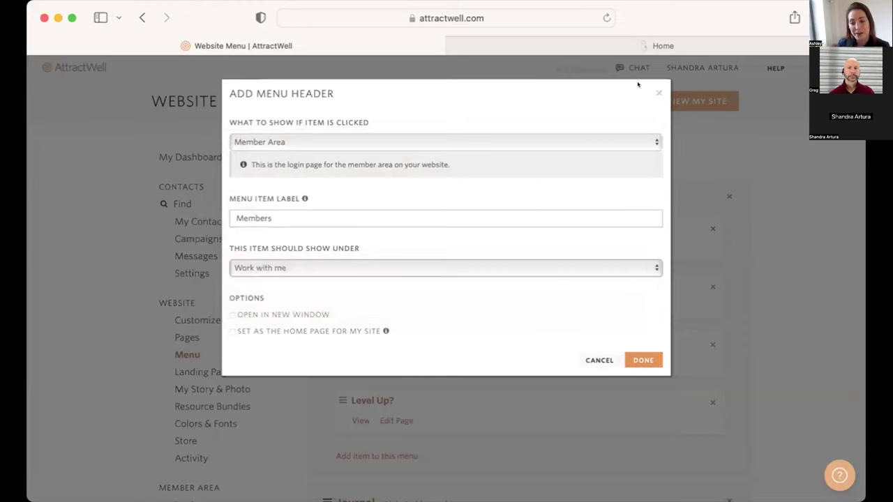
{"action": "left_click", "coordinate": [658, 93]}
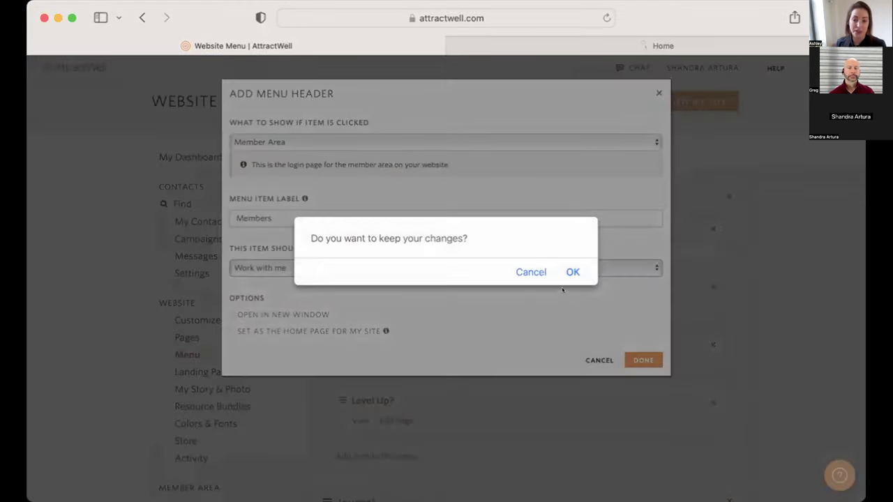
{"action": "left_click", "coordinate": [565, 269]}
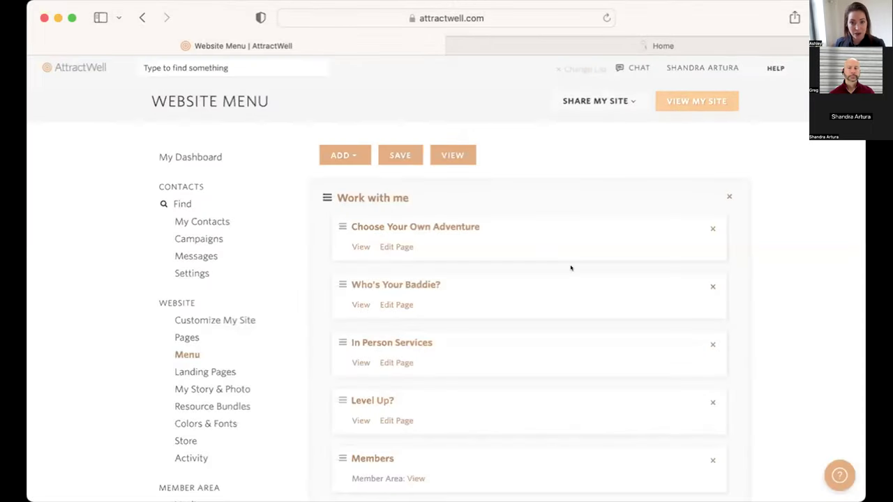